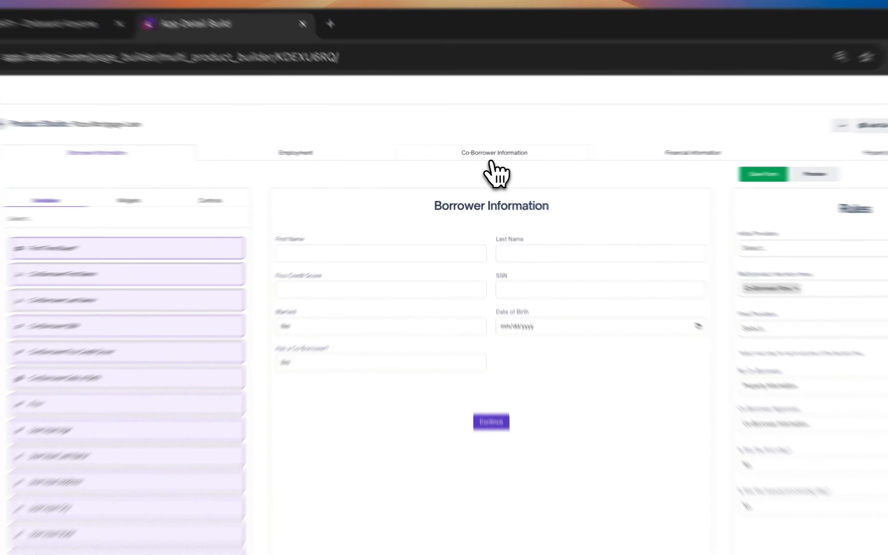
Review the Co-Borrower Information tab and the approve and decline decision outcomes.
left_click(486, 164)
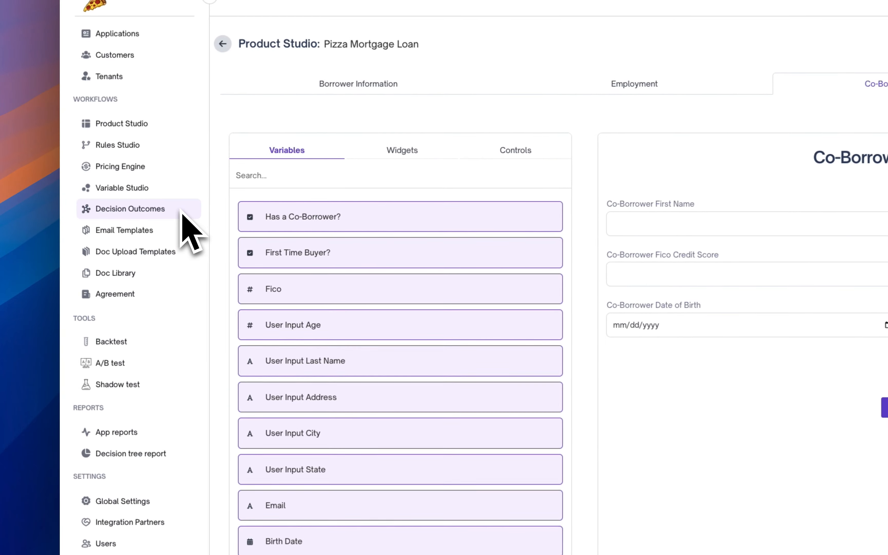
left_click(121, 225)
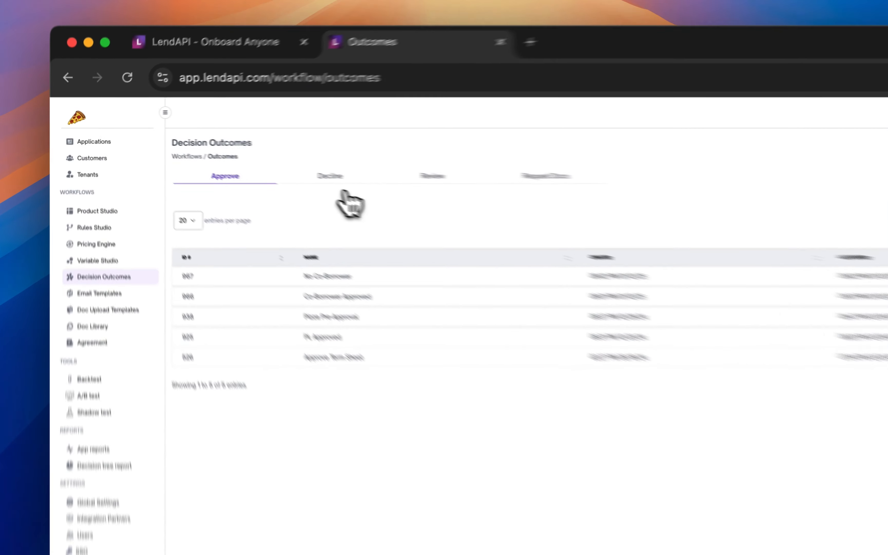
left_click(331, 177)
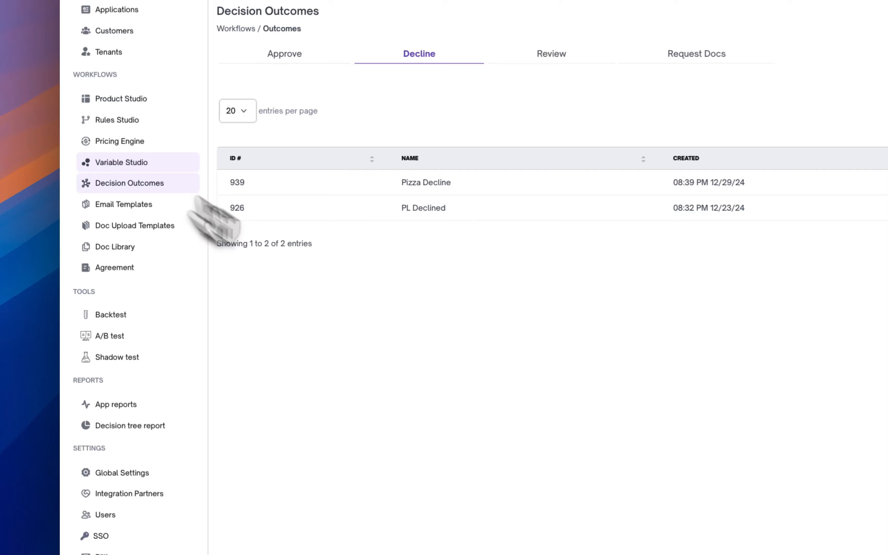
Start a new derived variable in Variable Studio named LTV with variable code pl_ltv.
left_click(138, 162)
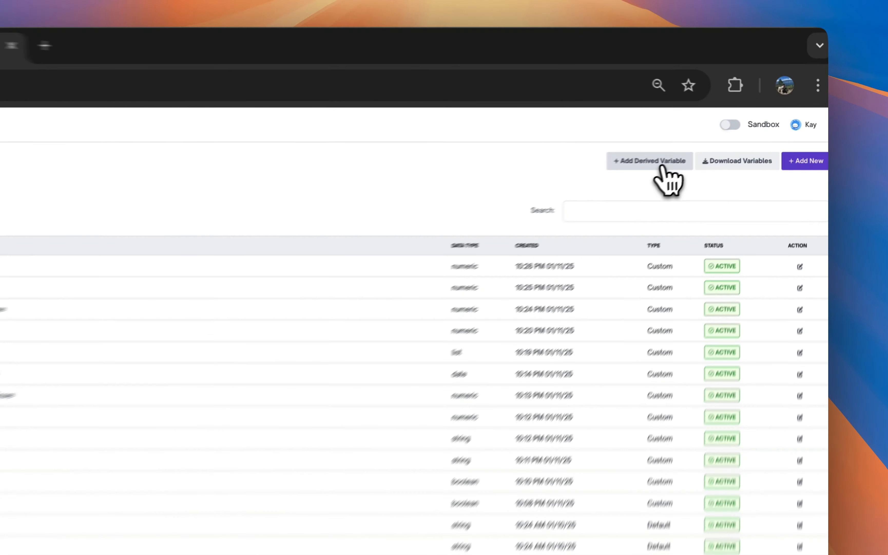
left_click(731, 143)
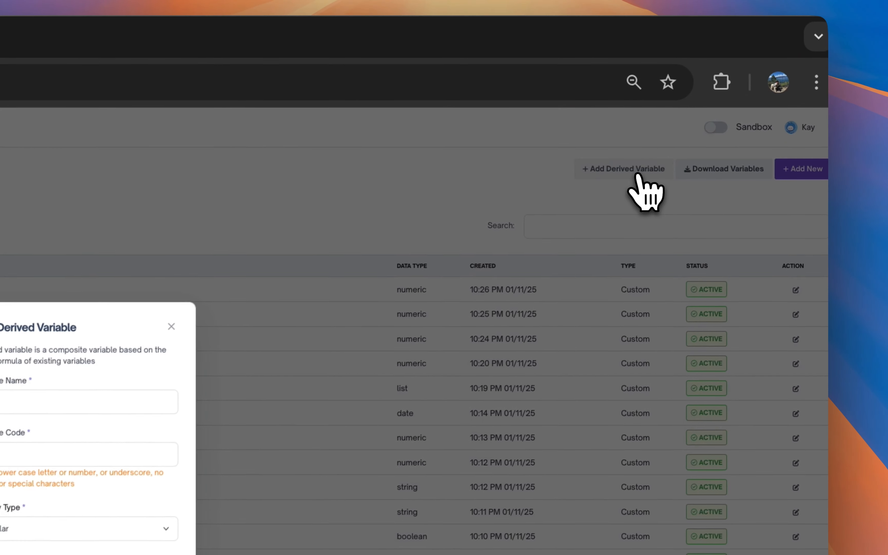
left_click(480, 257)
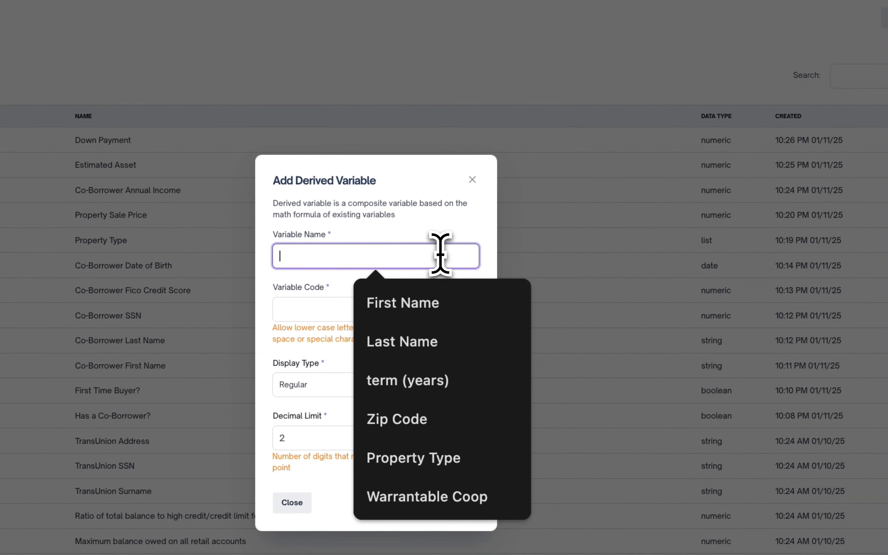
type("LTV")
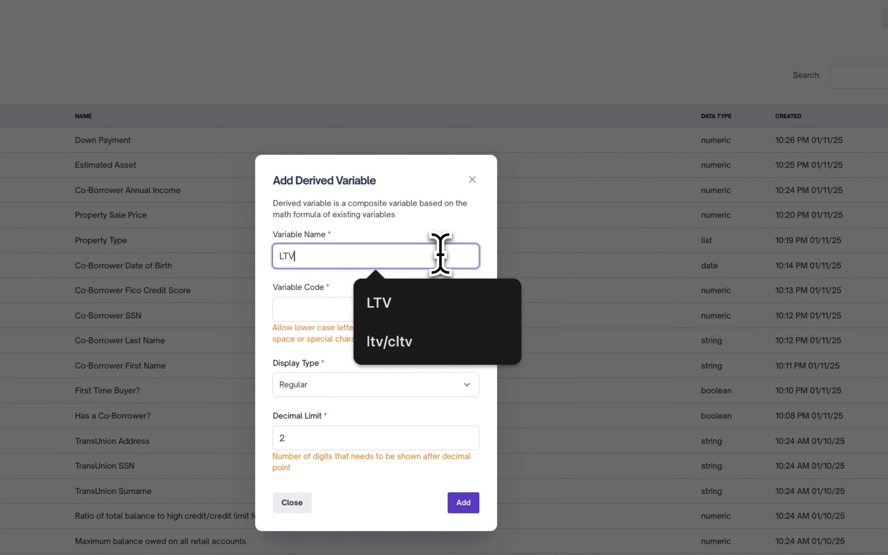
left_click(381, 301)
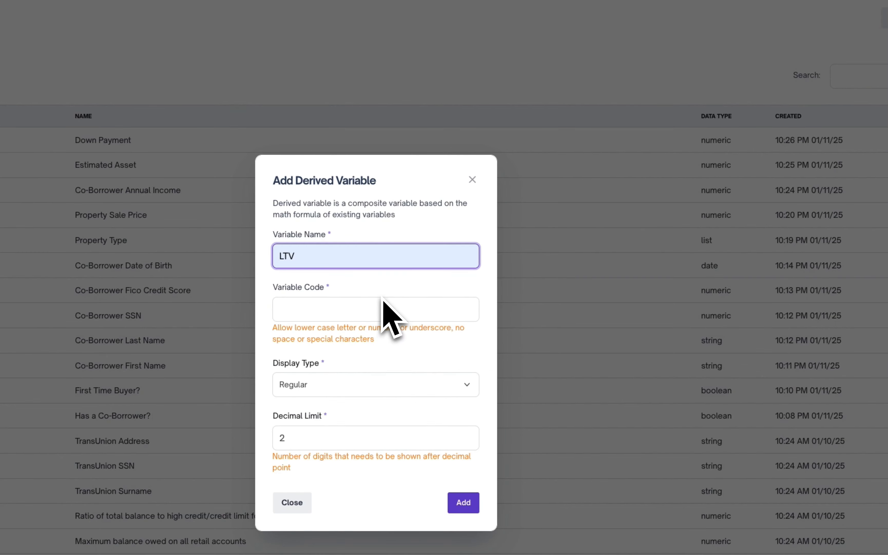
left_click(359, 308)
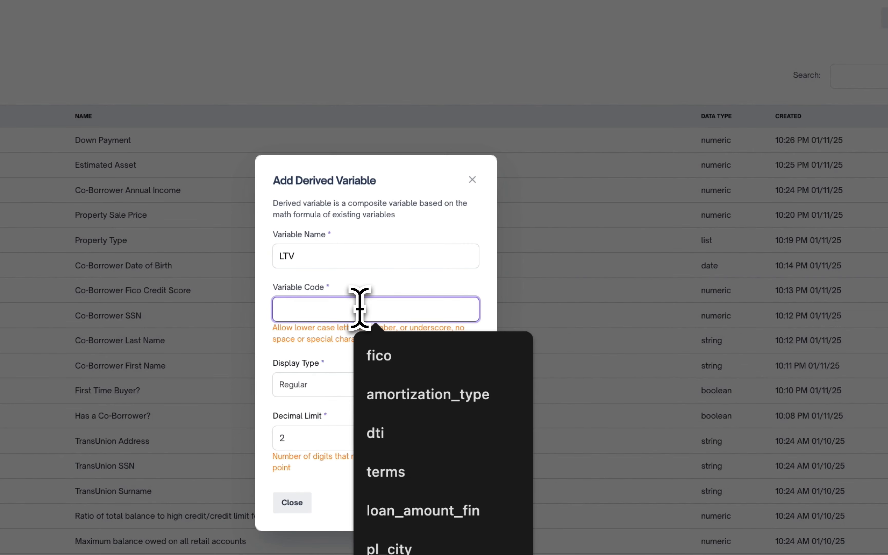
type("pl")
type("_")
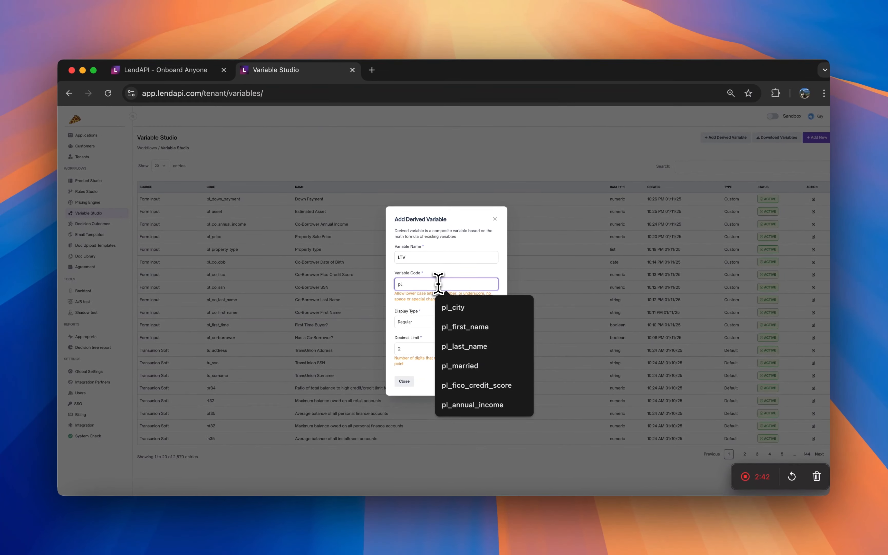
type("ltv")
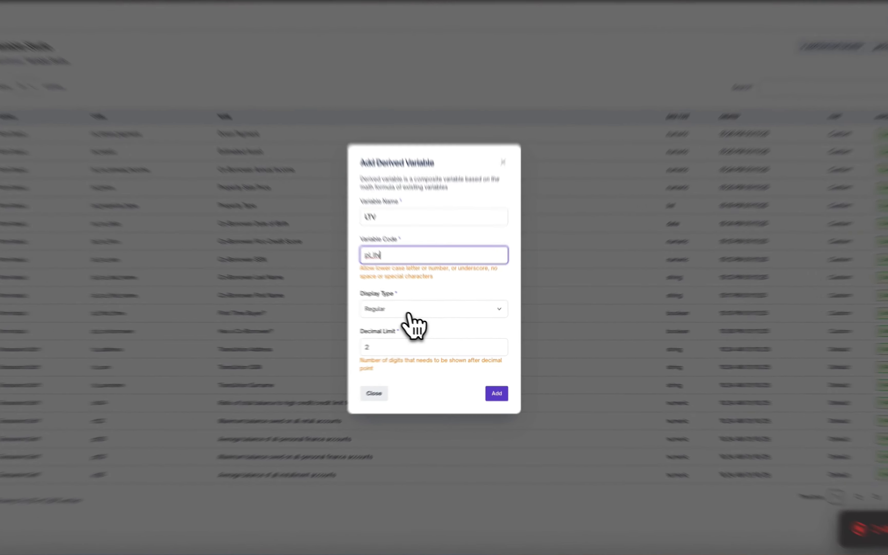
Set the derived variable's display type to Percentage and add it.
left_click(429, 323)
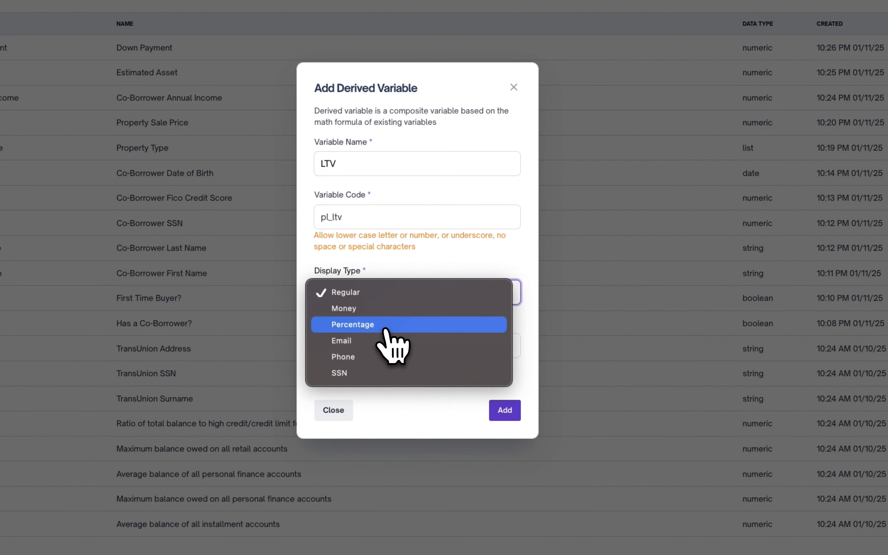
left_click(388, 326)
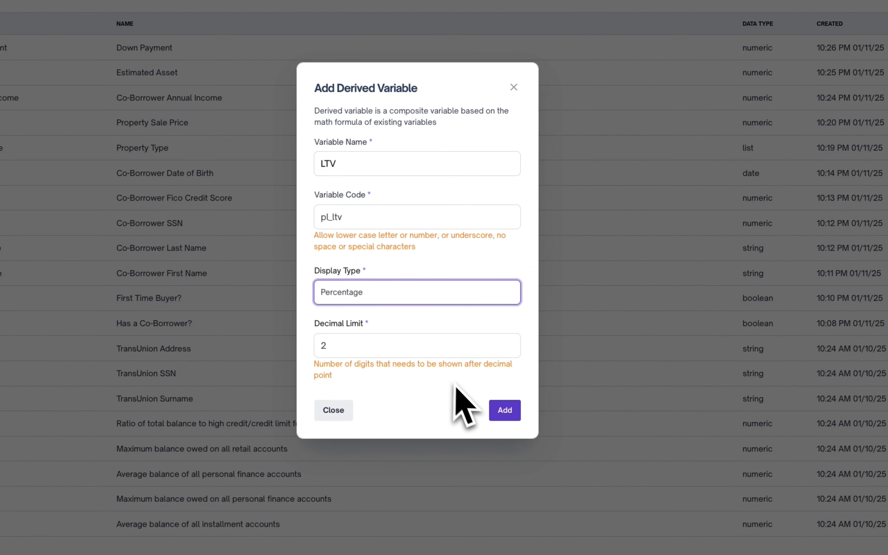
left_click(510, 414)
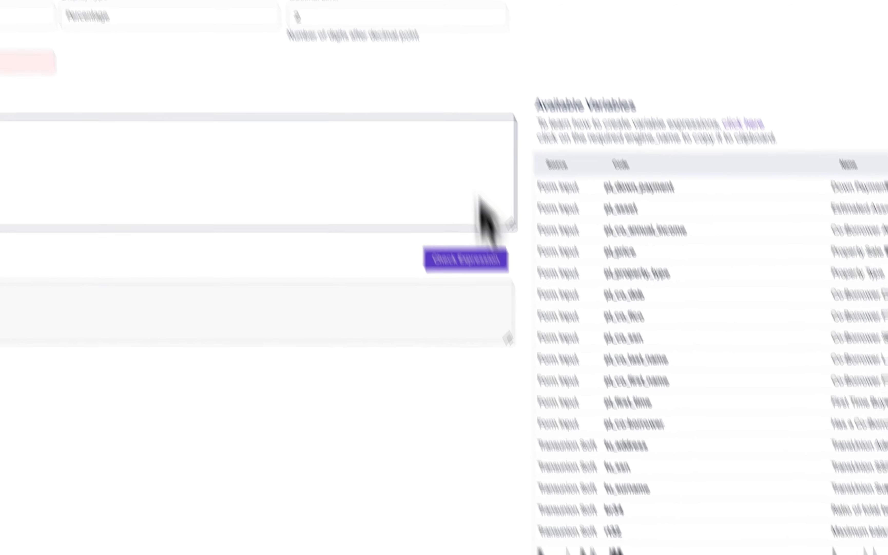
Open the derived variable user guide to review expression syntax and operators.
left_click(373, 93)
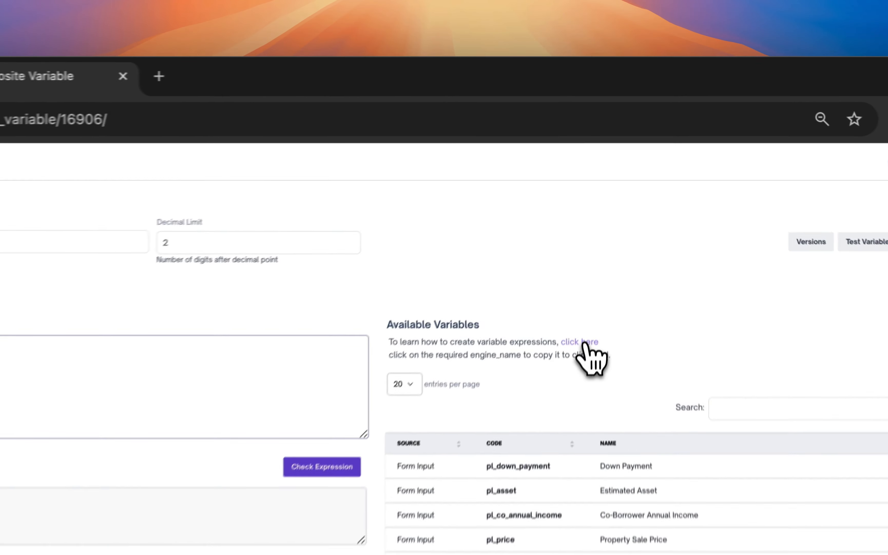
left_click(601, 218)
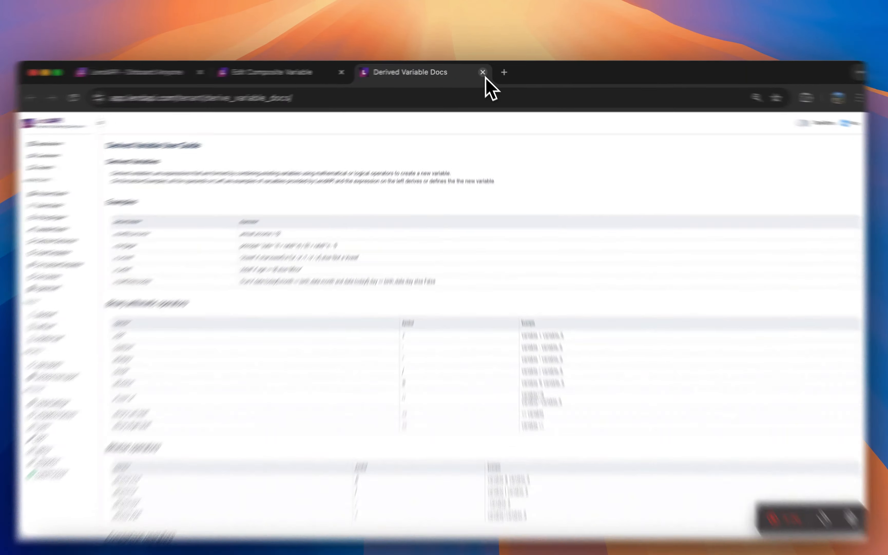
left_click(483, 67)
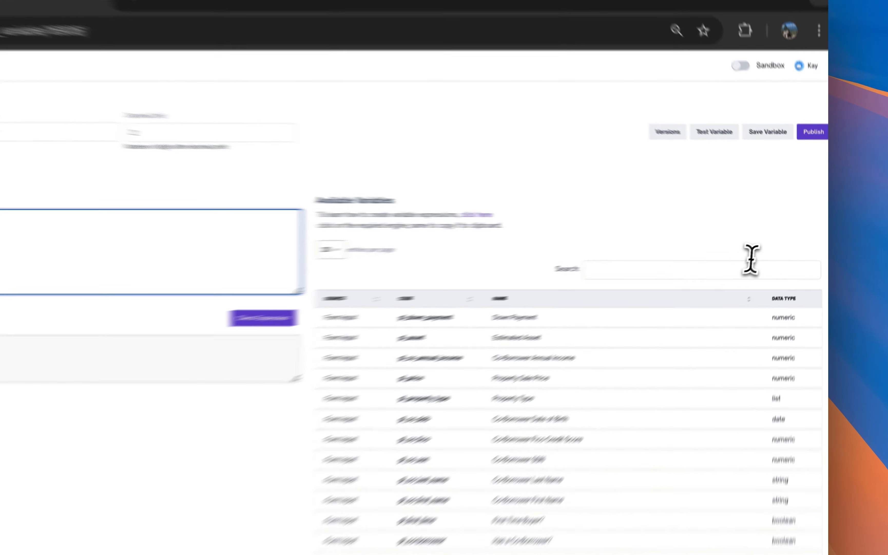
Begin the expression with an opening parenthesis followed by the pl_price variable code.
left_click(776, 248)
type("pl")
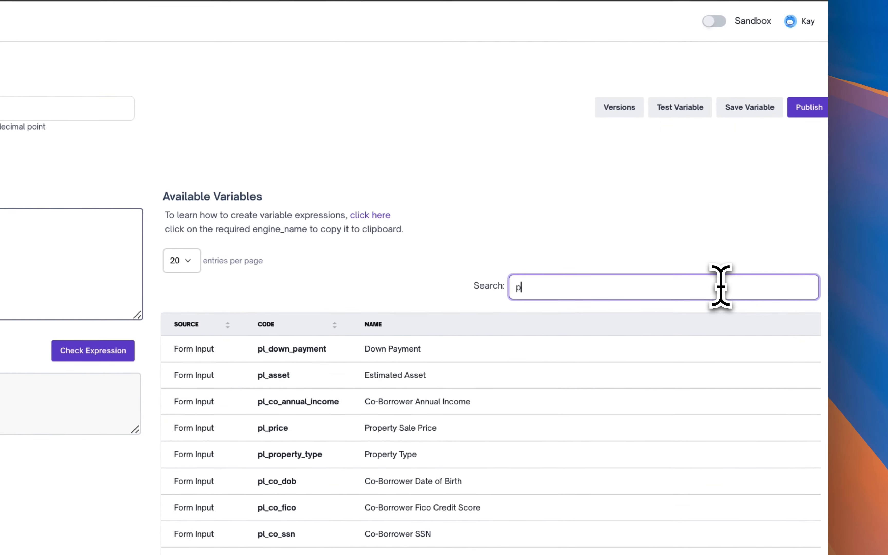
key("BackSpace")
type("ro")
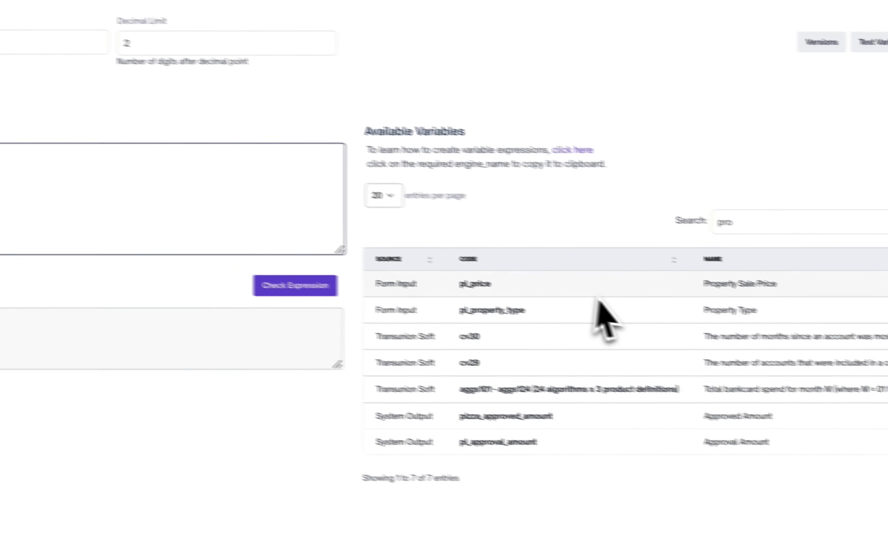
left_click(470, 273)
left_click(321, 248)
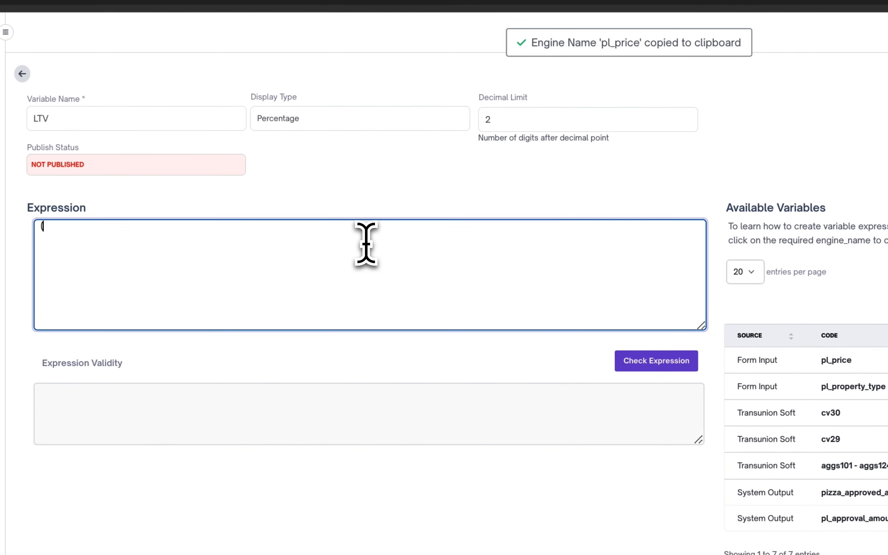
type("(")
type("pl_price")
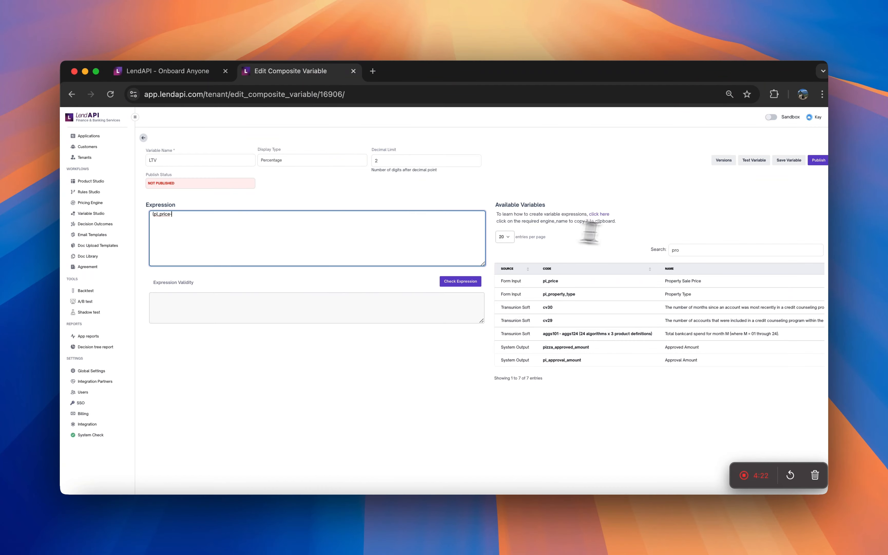
Extend the expression to (pl_price-pl_down_payment) followed by a division sign, using the down payment variable code.
left_click(695, 249)
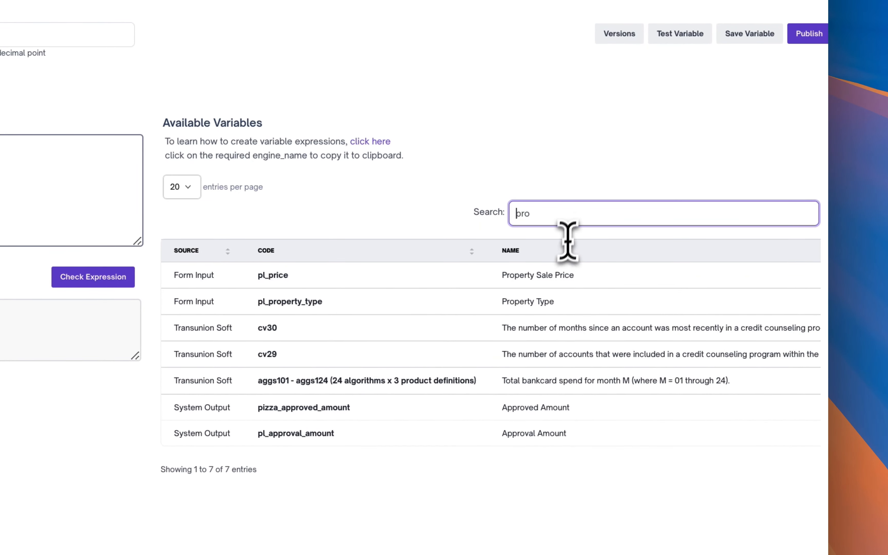
key("super+a")
key("BackSpace")
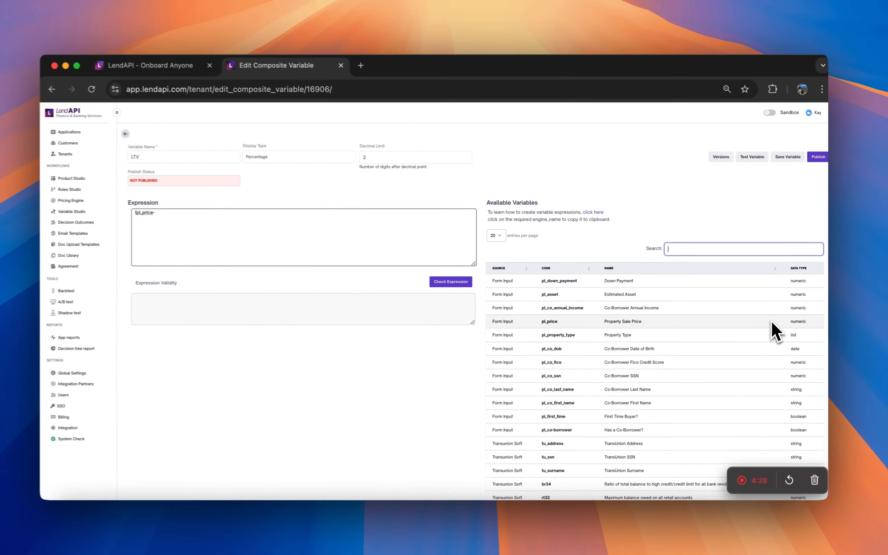
type("d")
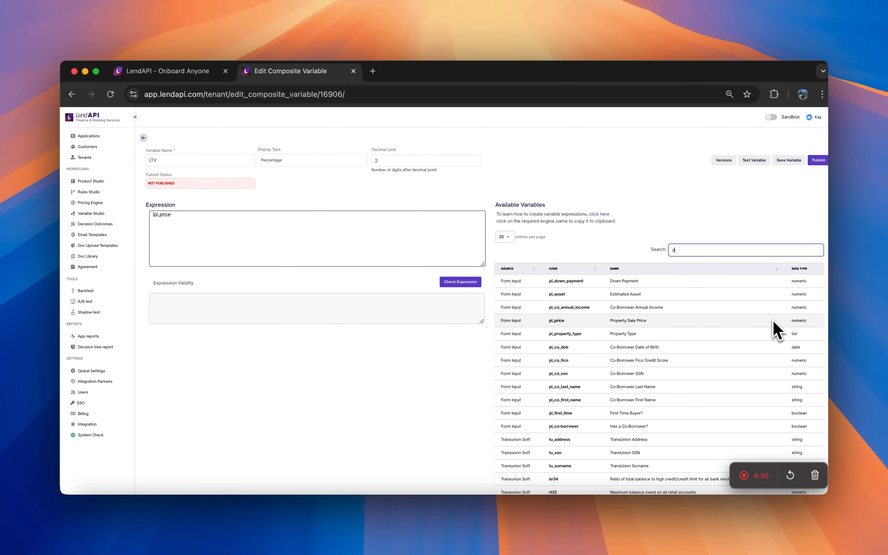
type("own")
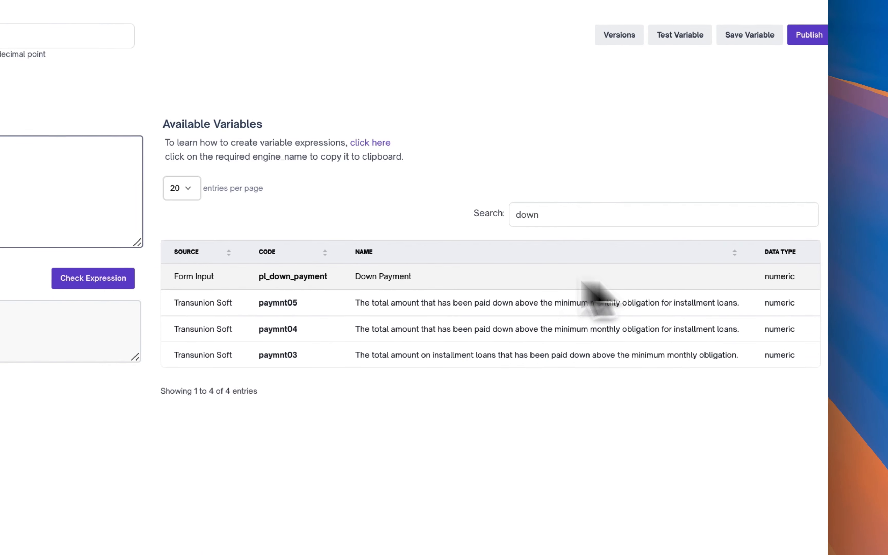
double_click(358, 277)
left_click(293, 278)
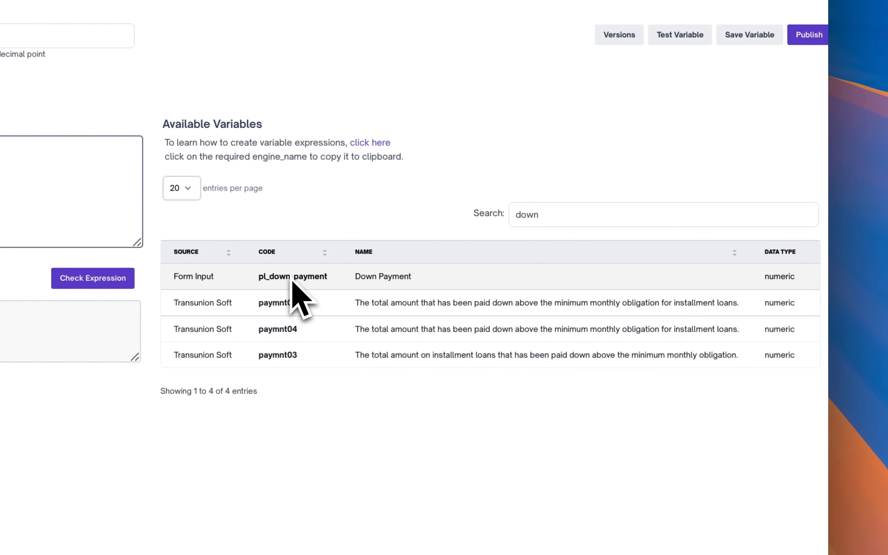
left_click(421, 287)
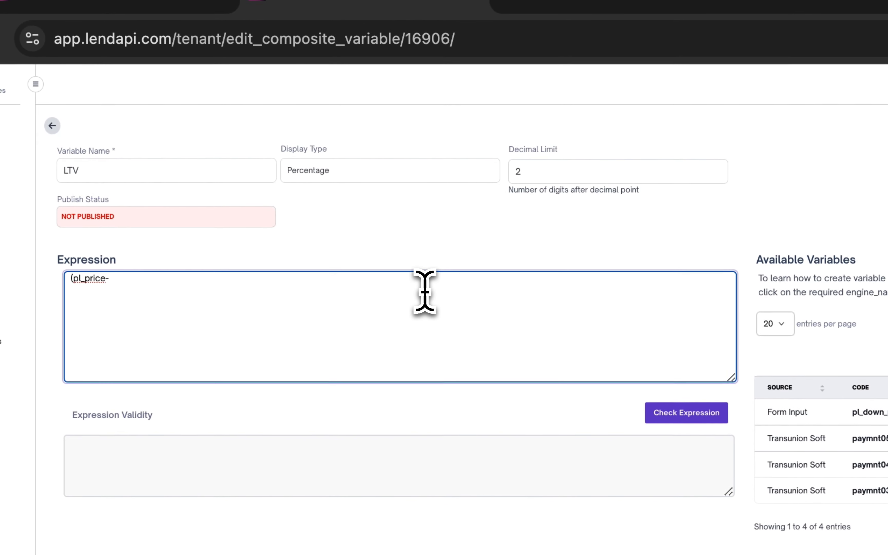
type("pl_down_payment")
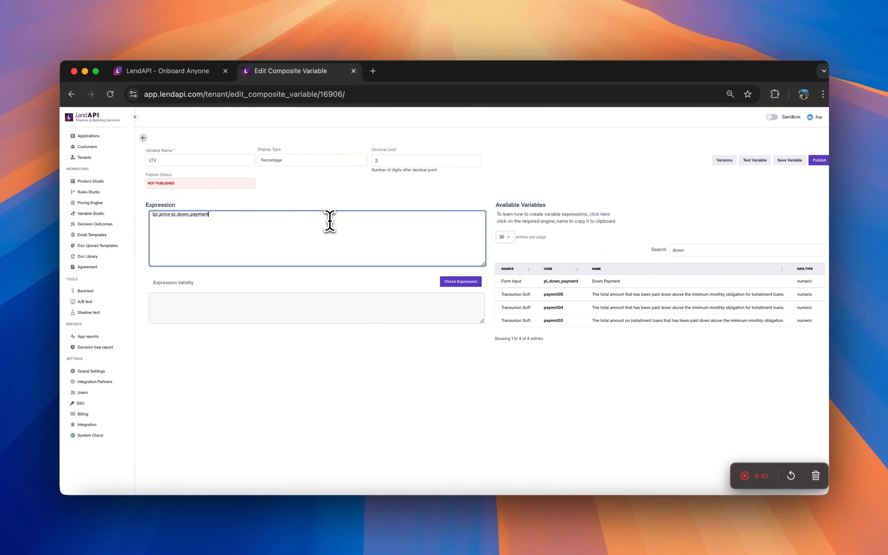
type(") /")
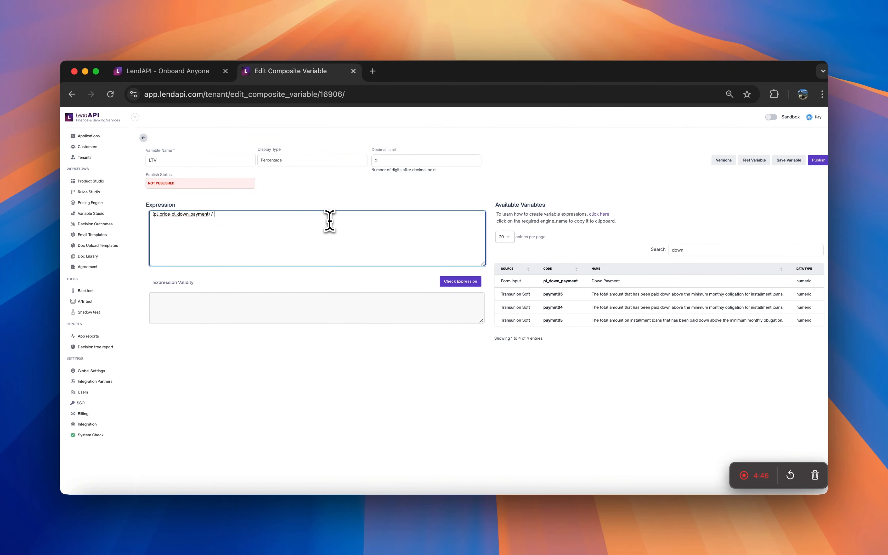
Search the available variables for price, copy the pl_price code, and append it after the division sign to complete the expression.
left_click_drag(703, 250, 667, 250)
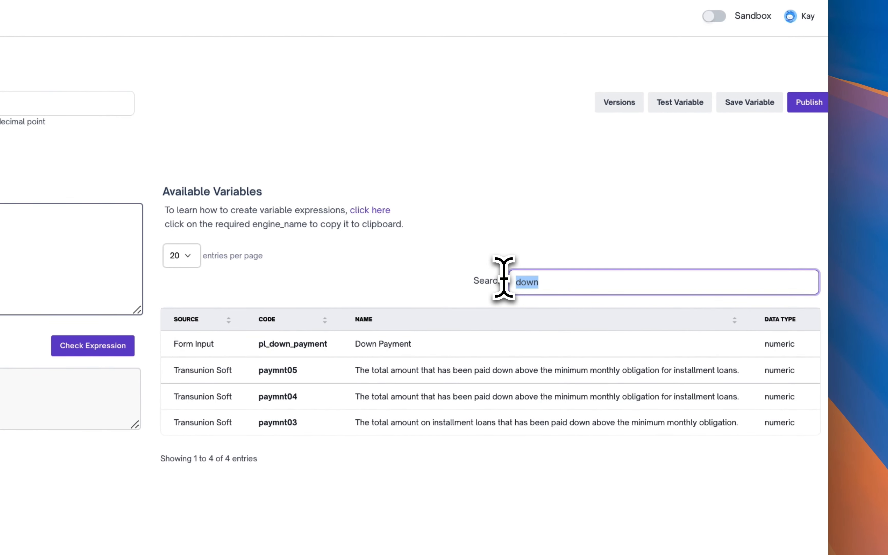
key("BackSpace")
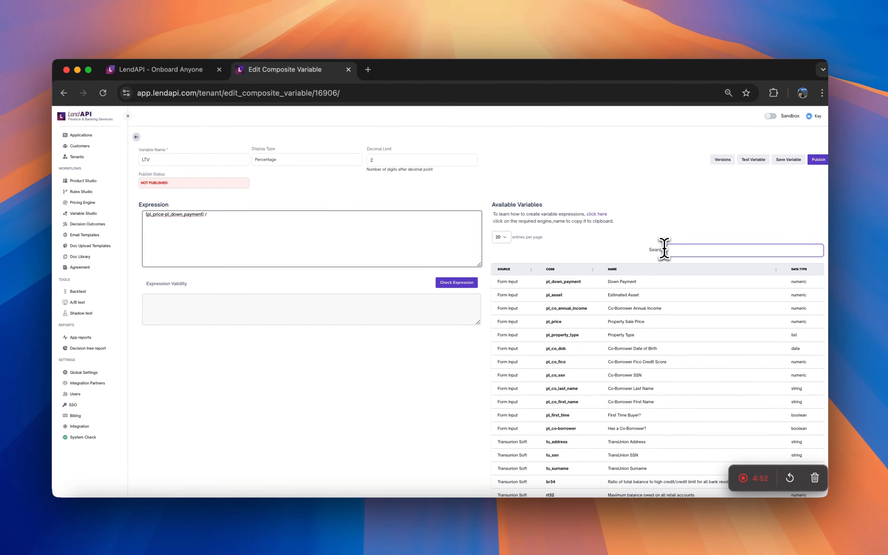
type("d")
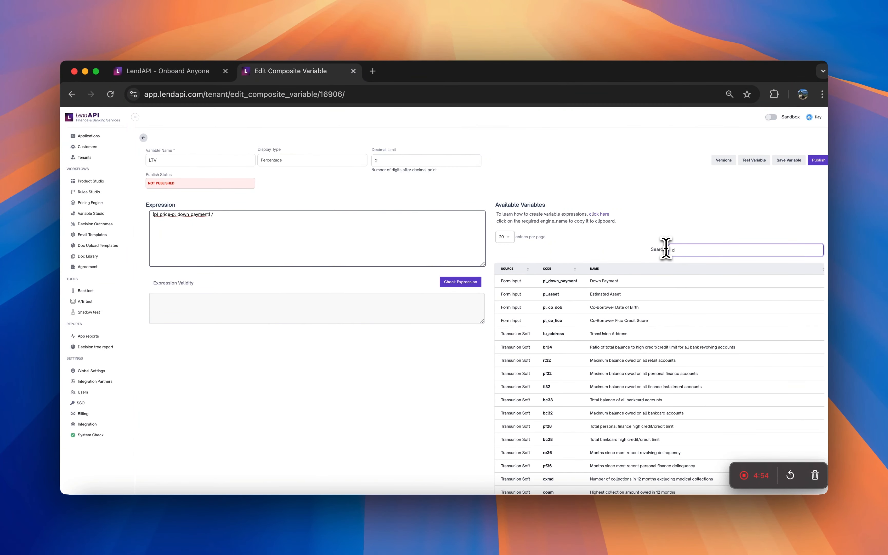
key("BackSpace")
type("price")
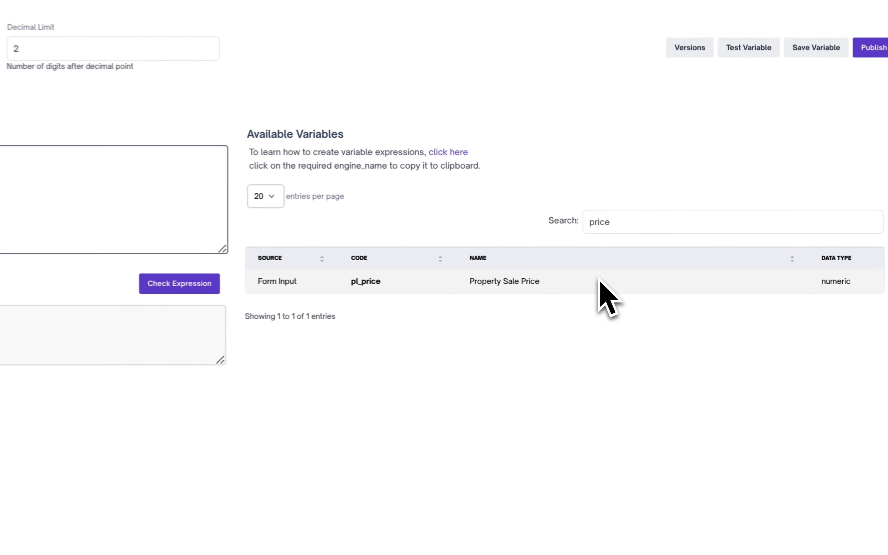
double_click(502, 282)
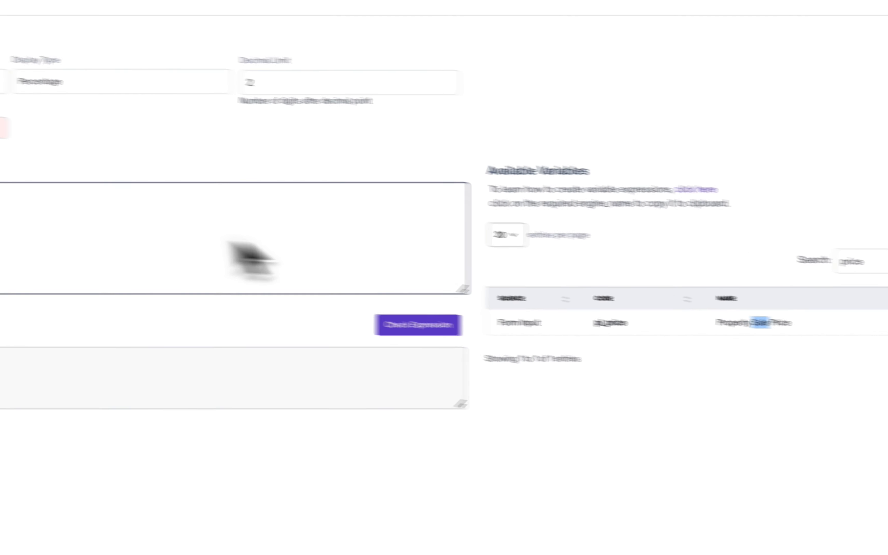
left_click(36, 162)
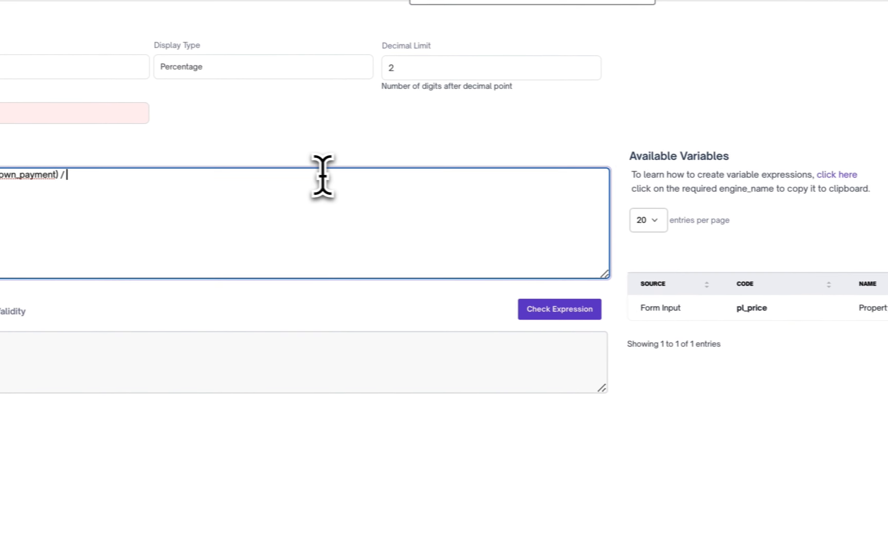
type("pl_price")
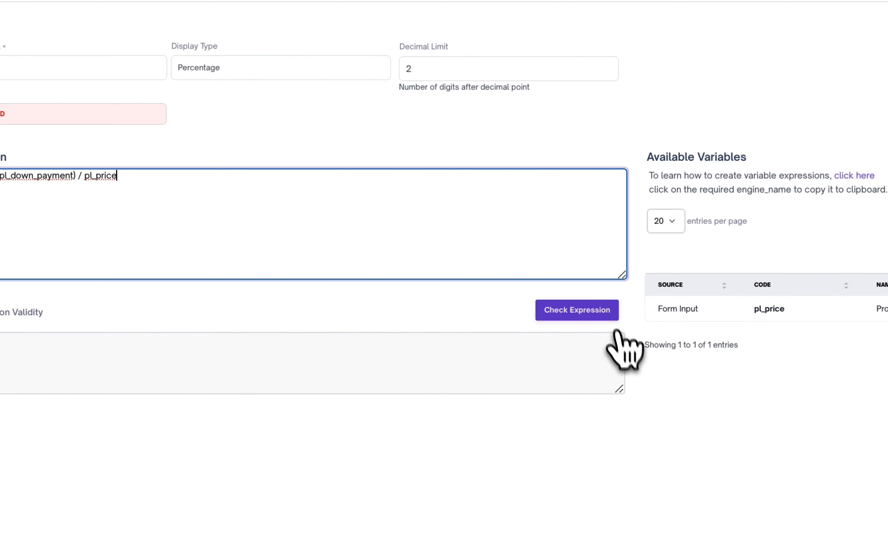
Check the expression's validity.
left_click(611, 316)
left_click(612, 316)
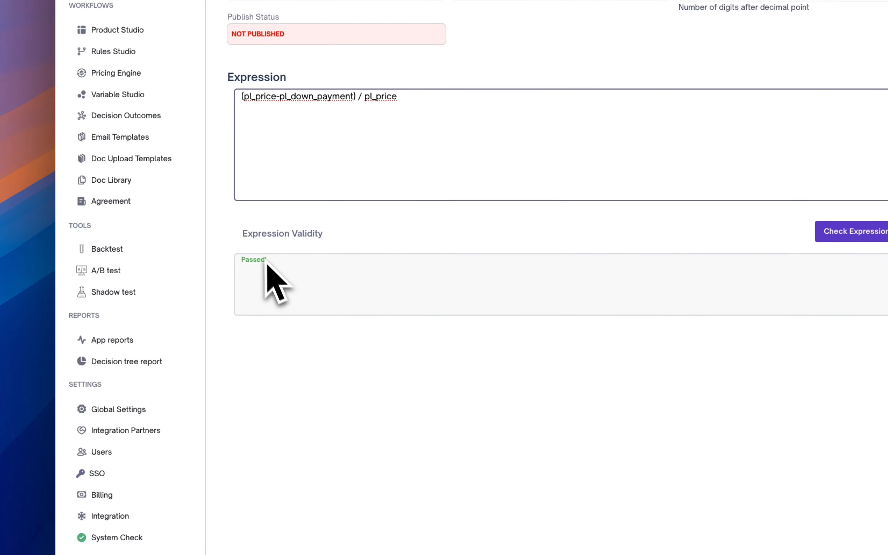
left_click_drag(267, 259, 236, 269)
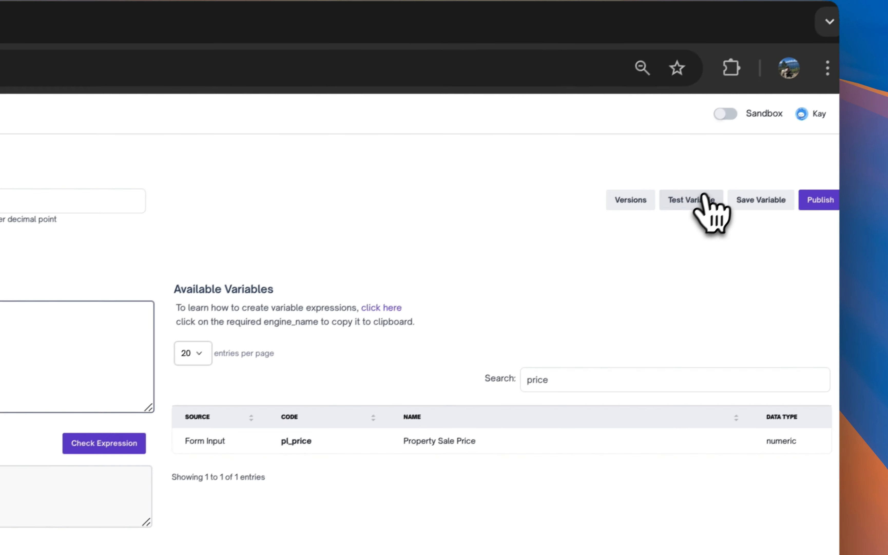
Open and close the Test Variable dialog, then try to save the variable.
left_click(690, 212)
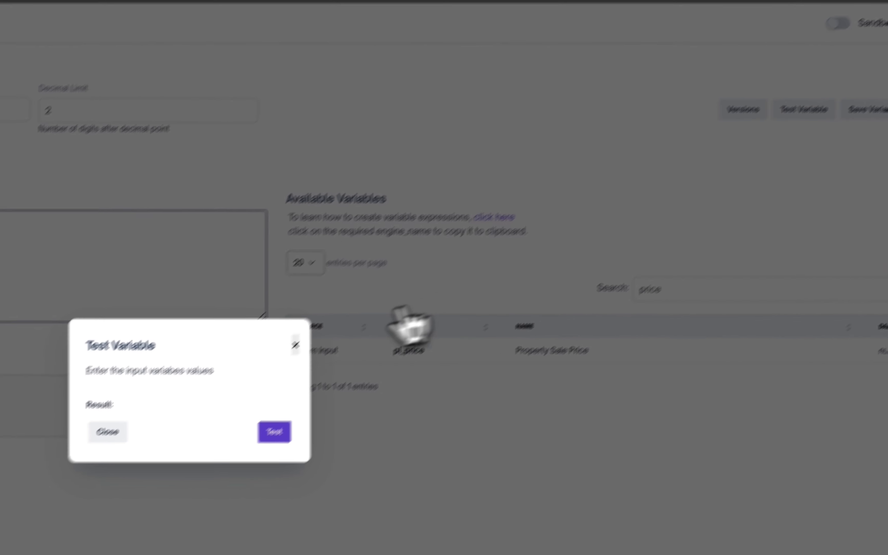
left_click(316, 396)
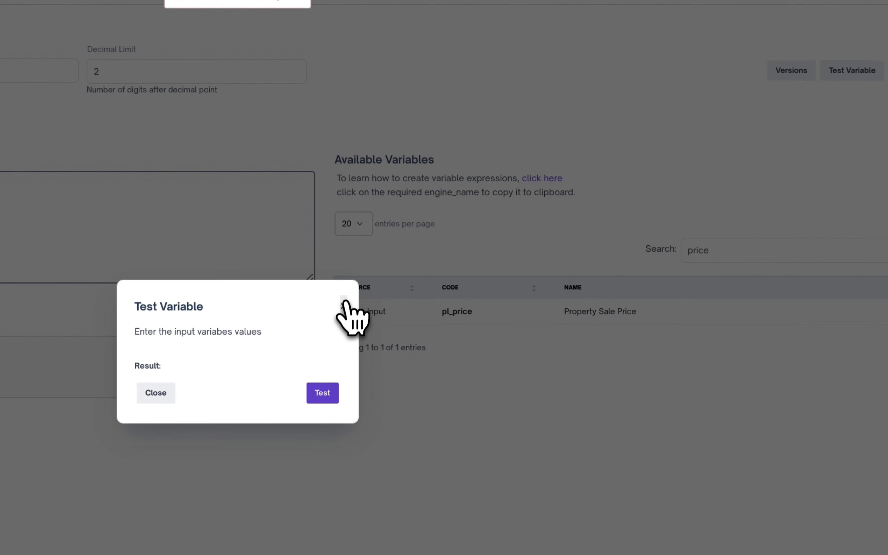
left_click(339, 309)
left_click(869, 139)
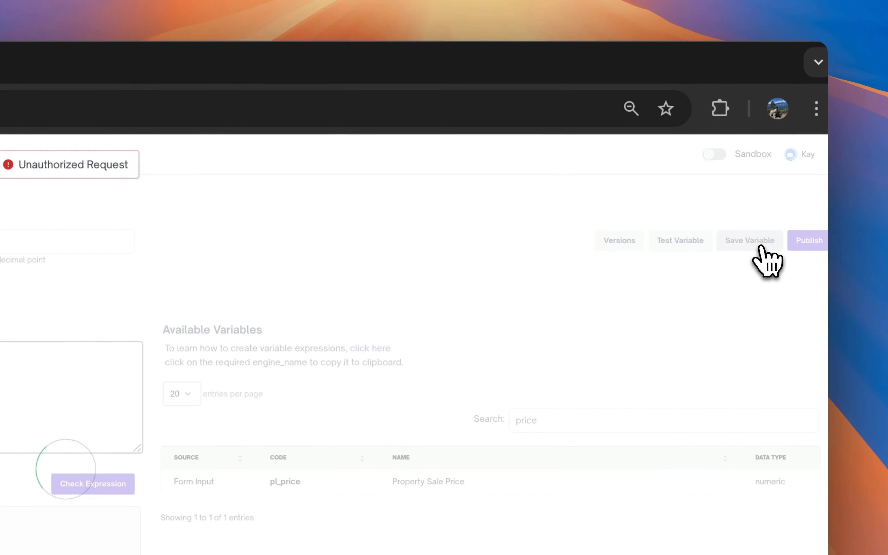
Test the LTV variable with pl_price 1000000 and pl_down_payment 300000.
left_click(683, 242)
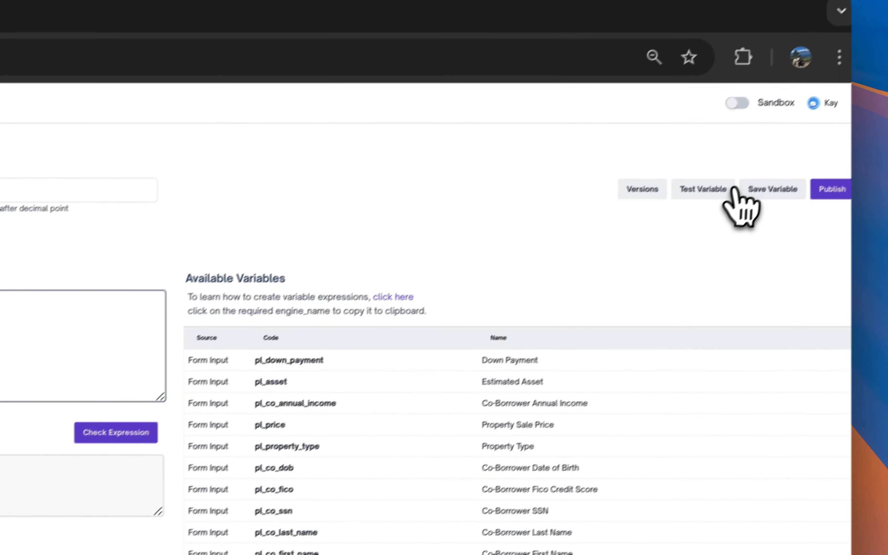
left_click(728, 191)
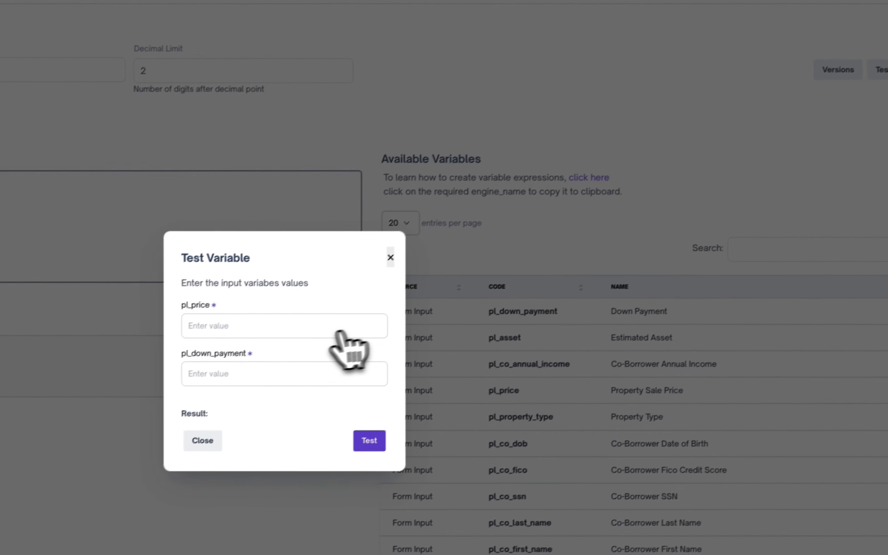
left_click(311, 320)
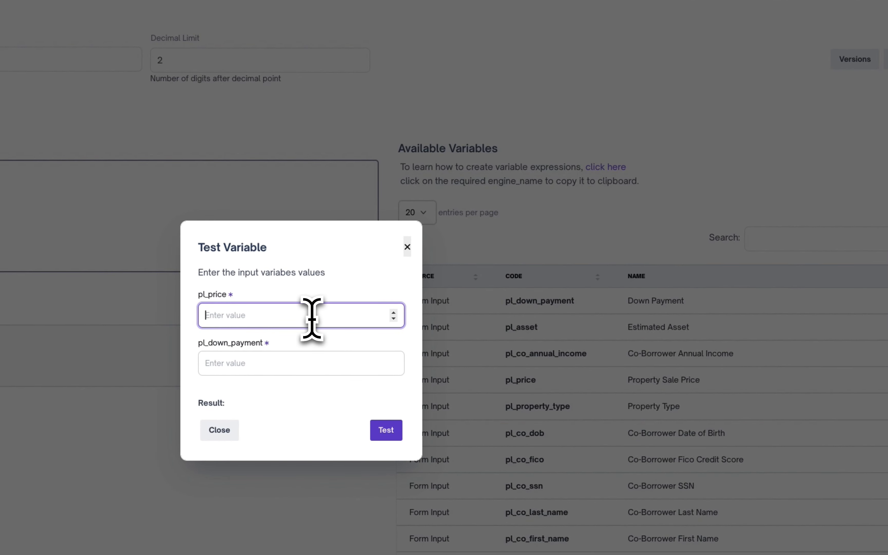
type("1000000")
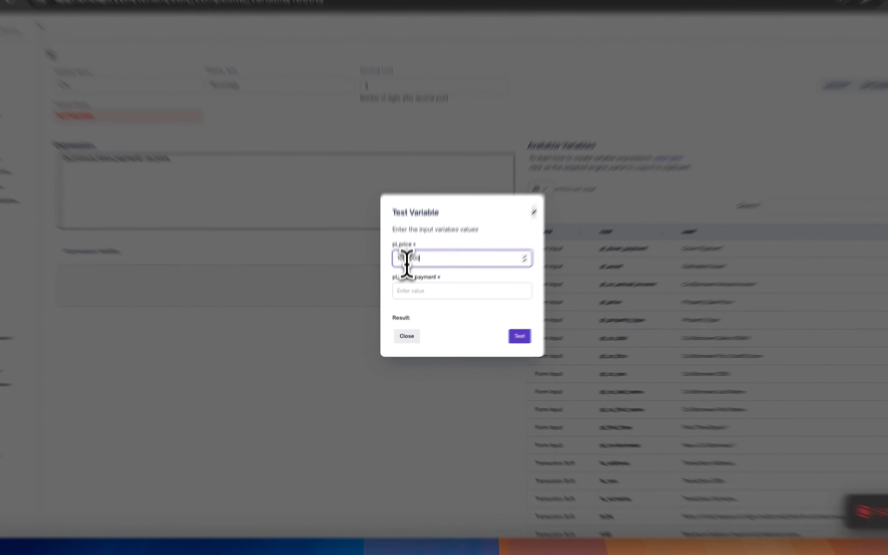
left_click(413, 313)
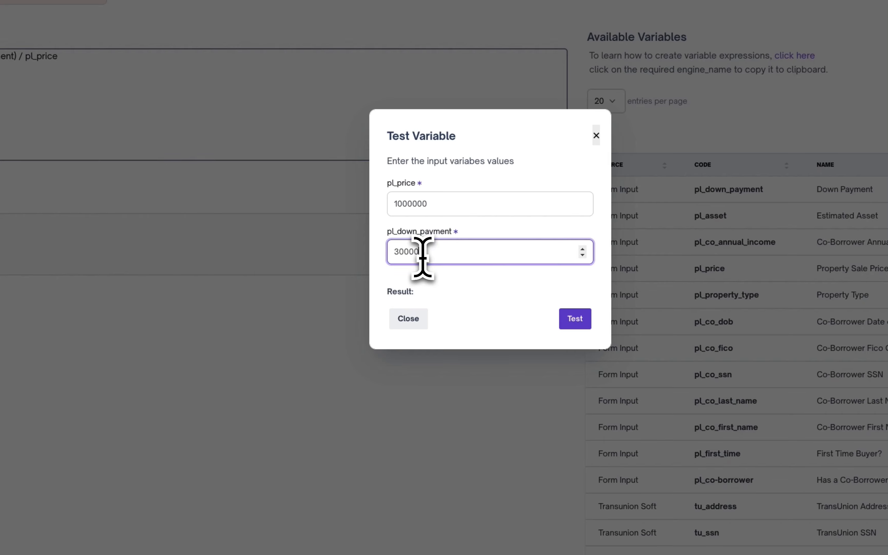
type("300000")
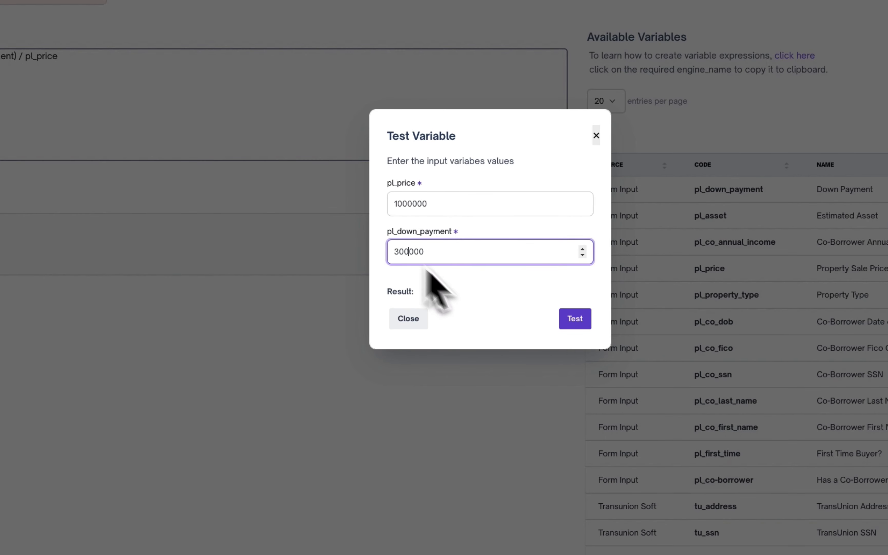
left_click(573, 320)
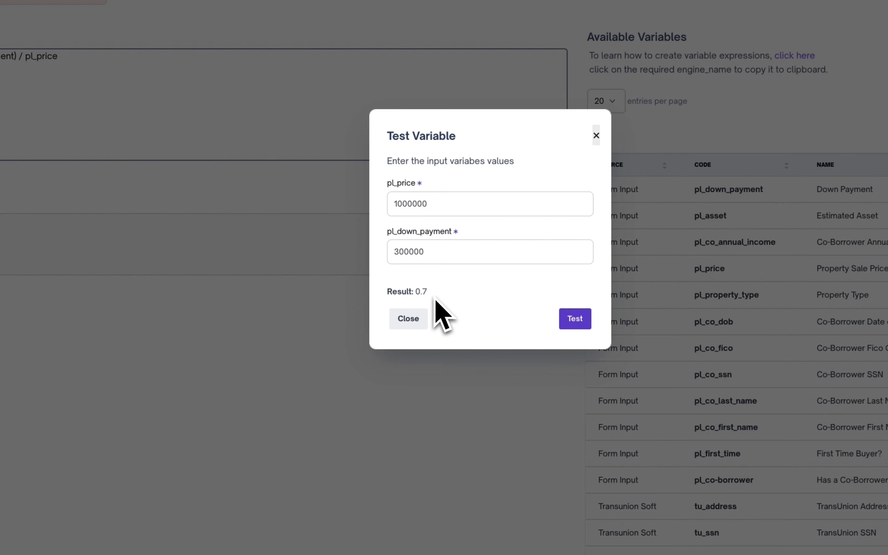
left_click_drag(430, 291, 410, 292)
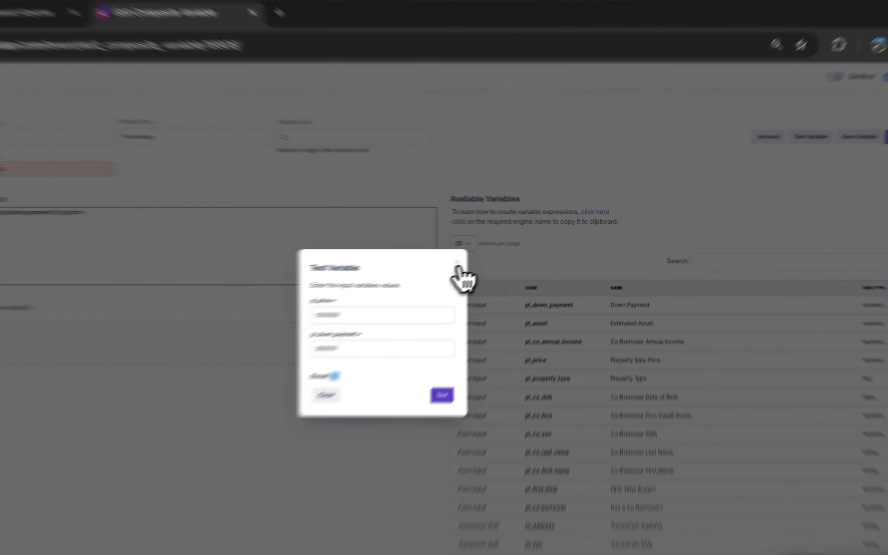
Publish the variable with the description "version 1", setting the new version as the default version.
left_click(501, 253)
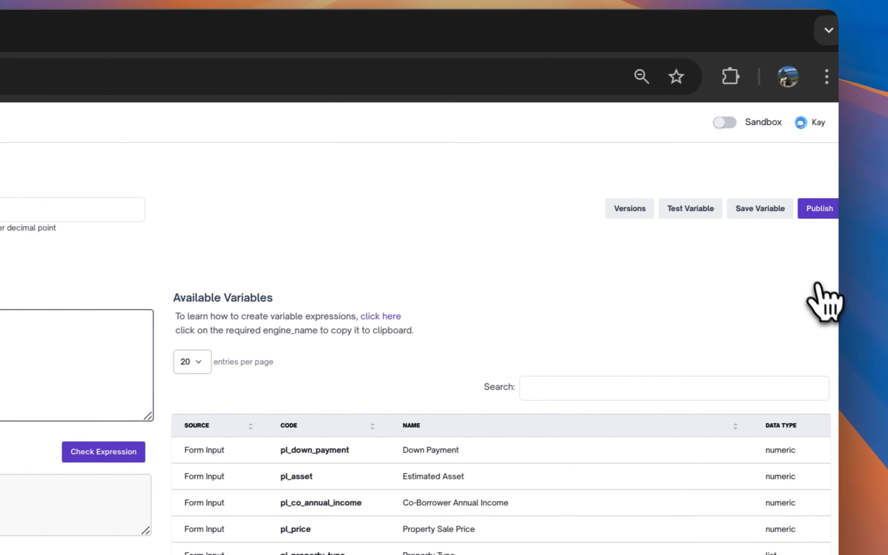
left_click(820, 208)
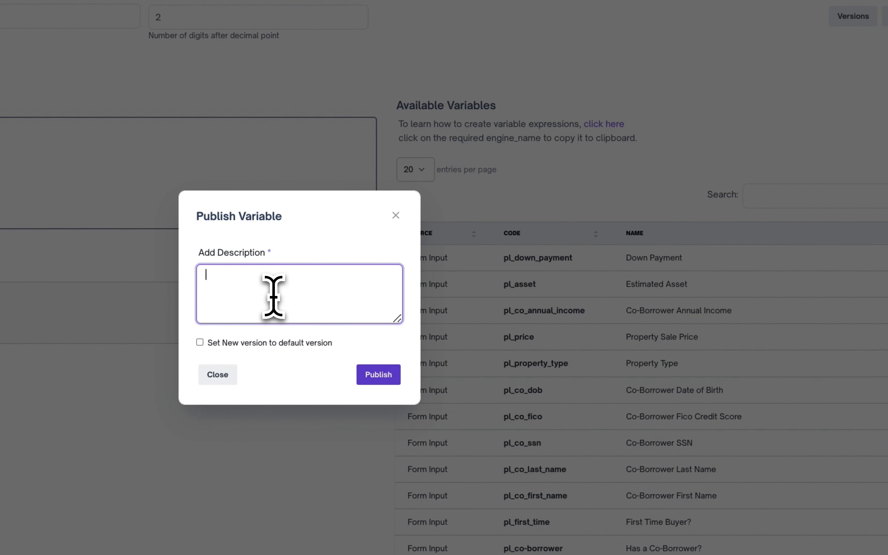
type("sion 1")
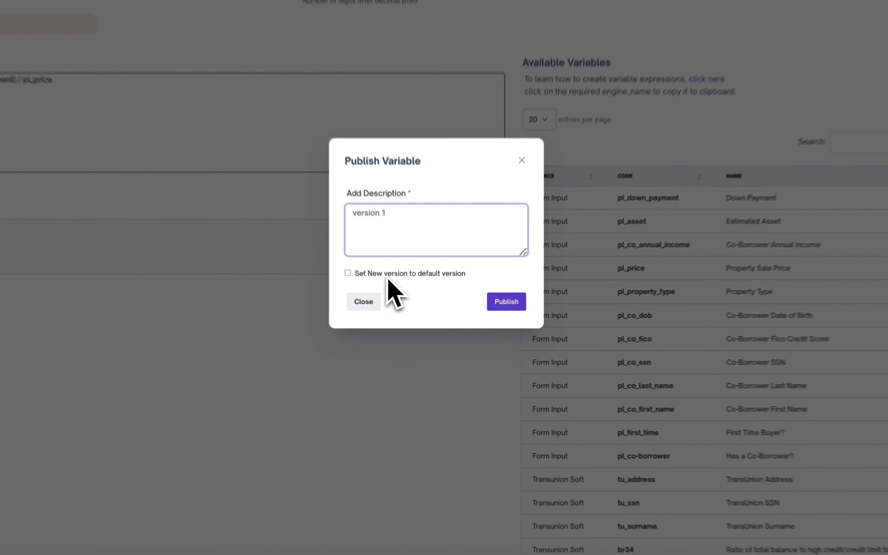
left_click(418, 324)
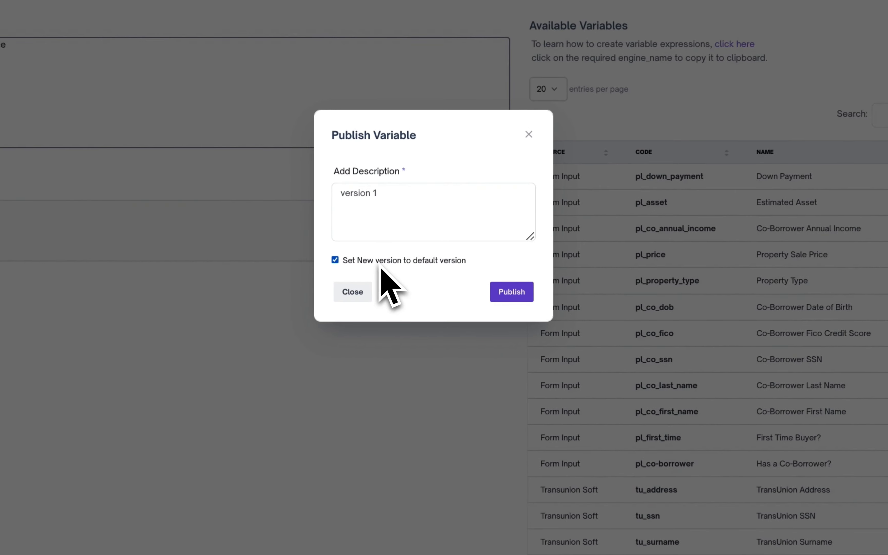
left_click(515, 299)
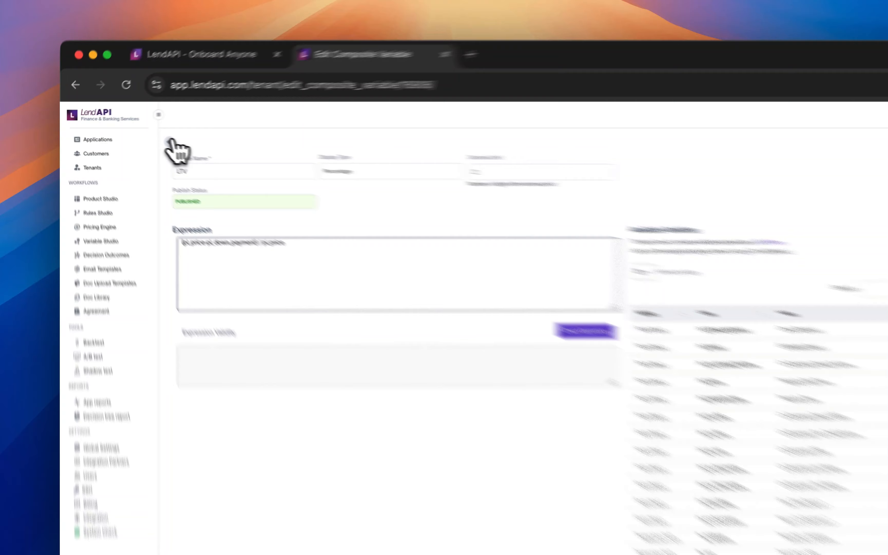
Add a new decision tree in Rules Studio titled Step 1 PL Mortgage with description Base Filters for Mortgage.
left_click(144, 138)
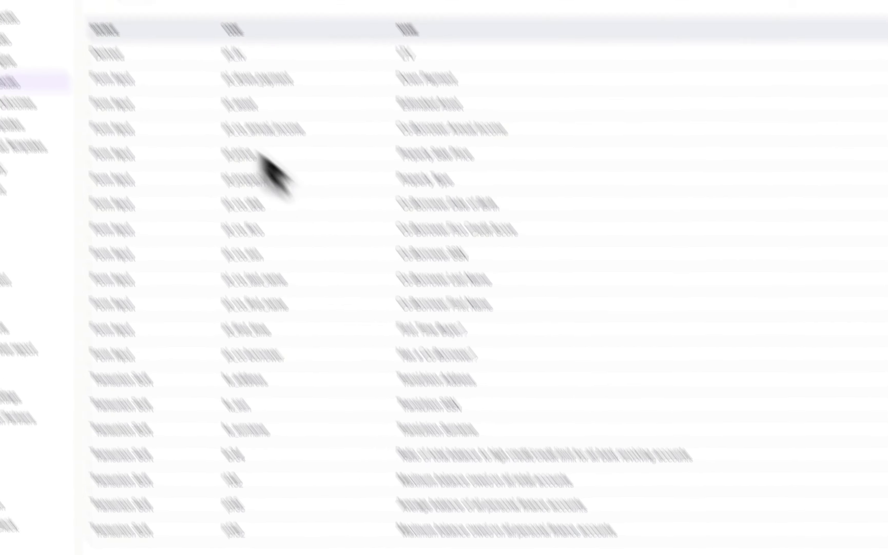
left_click(149, 207)
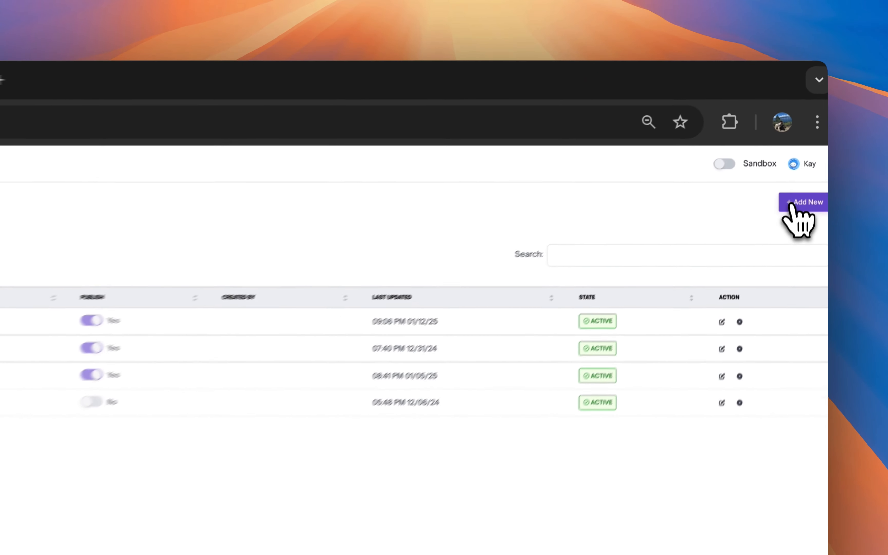
left_click(810, 139)
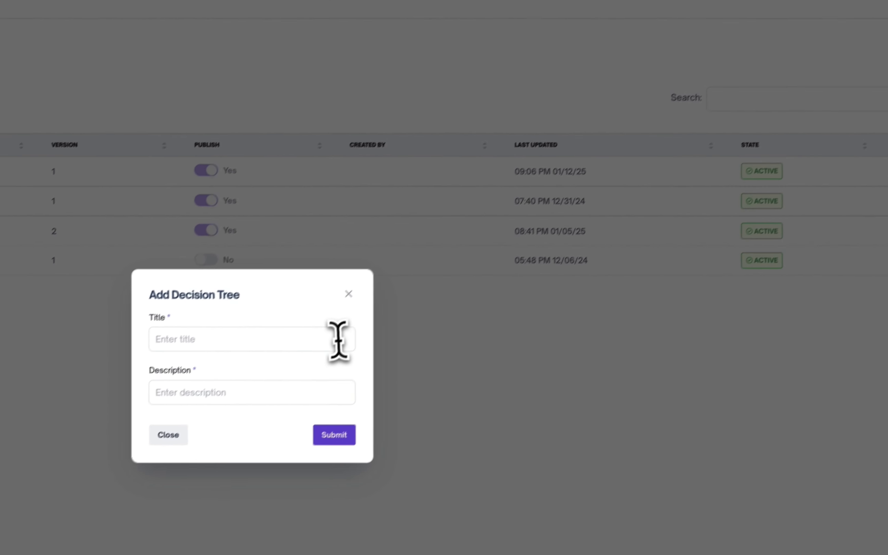
left_click(338, 339)
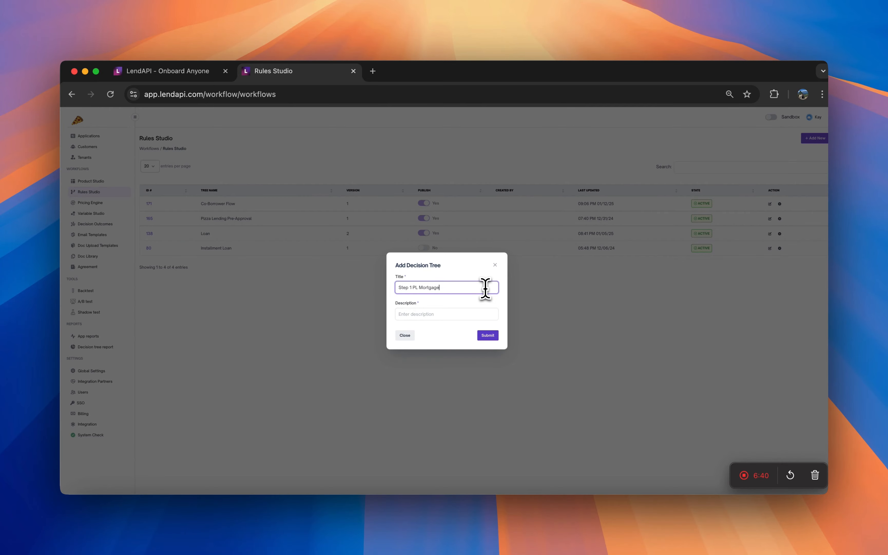
left_click(469, 314)
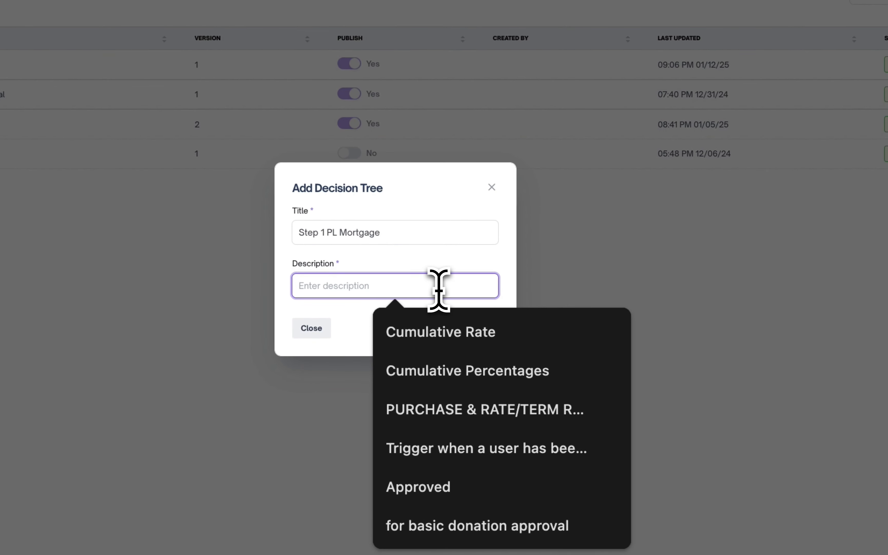
type("Base Filters for Mortgage")
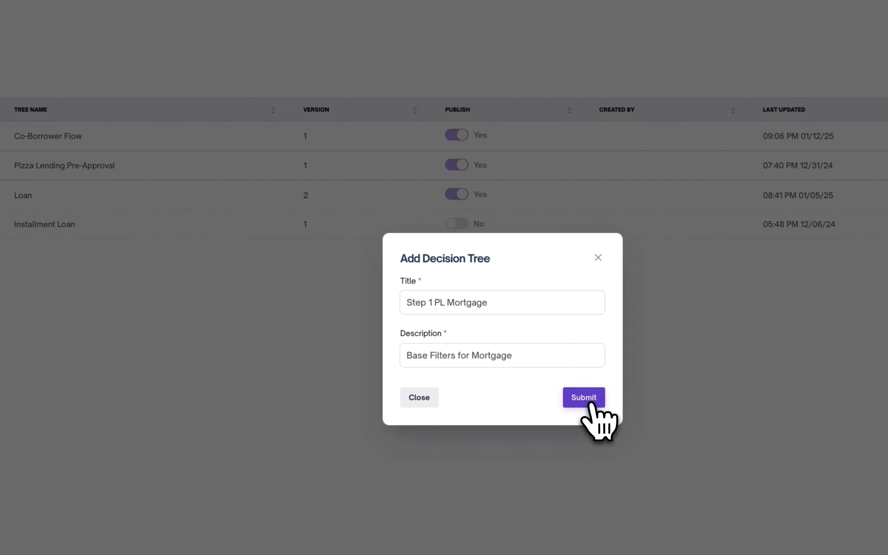
left_click(489, 336)
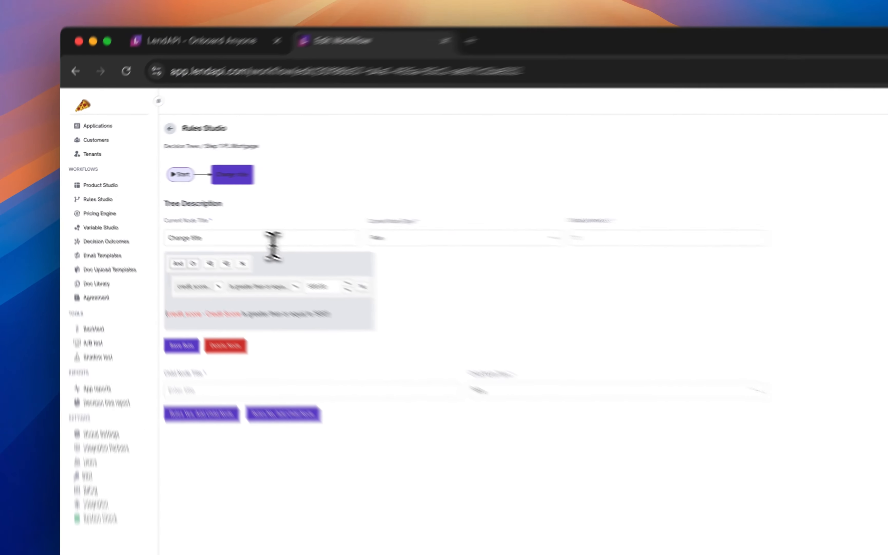
Rename the current node Employment and change its rule variable to pl_employment_type.
triple_click(219, 221)
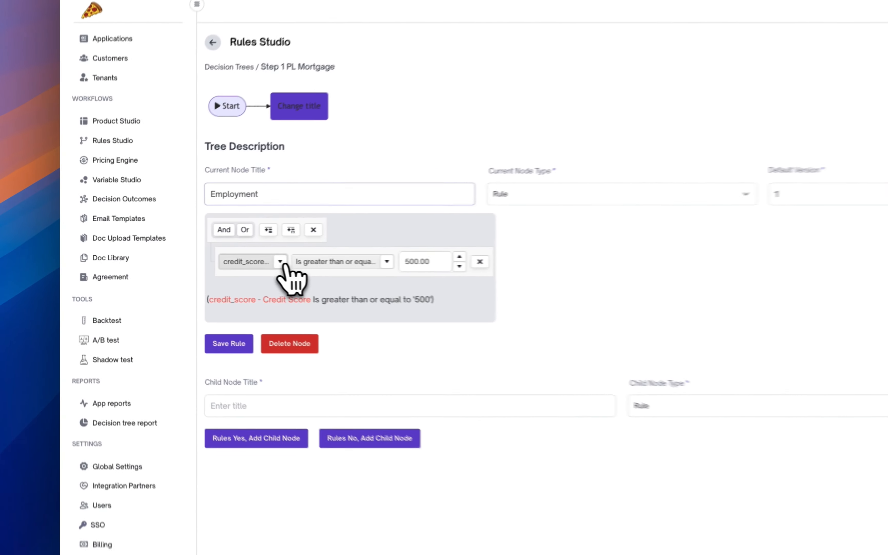
left_click(181, 257)
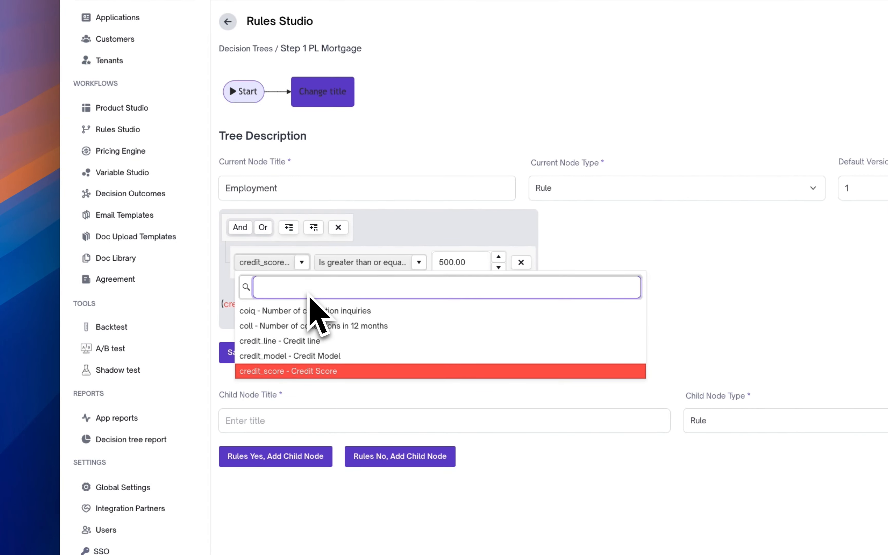
type("empl")
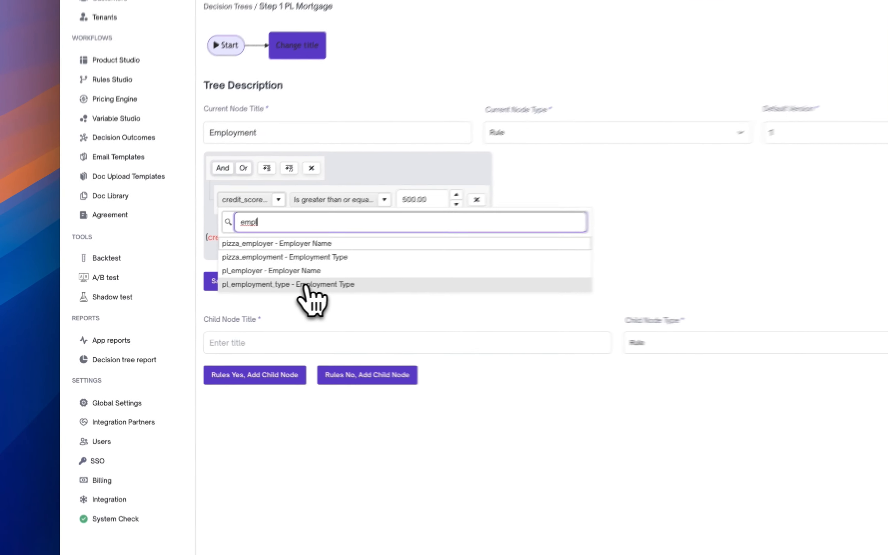
left_click(195, 305)
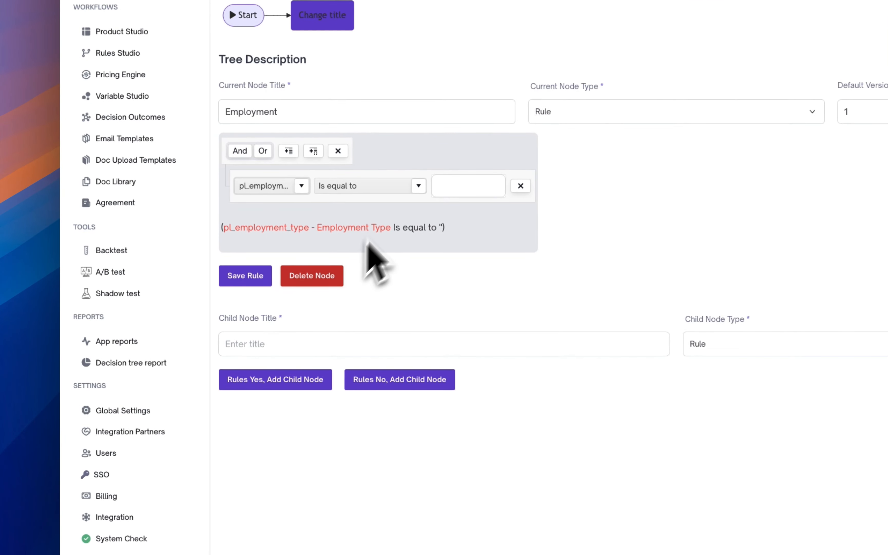
Set the Employment rule to Contains 'unemployed' and save the rule.
left_click(396, 188)
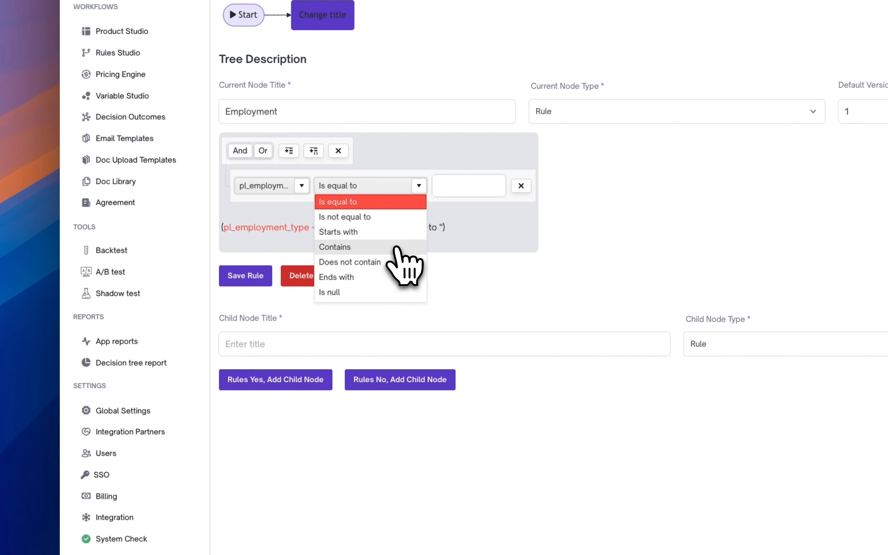
left_click(397, 247)
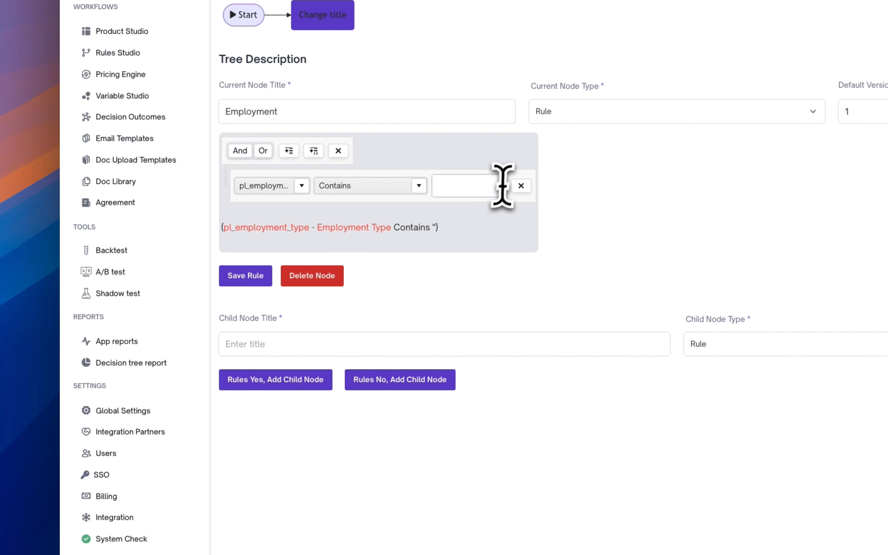
left_click(490, 190)
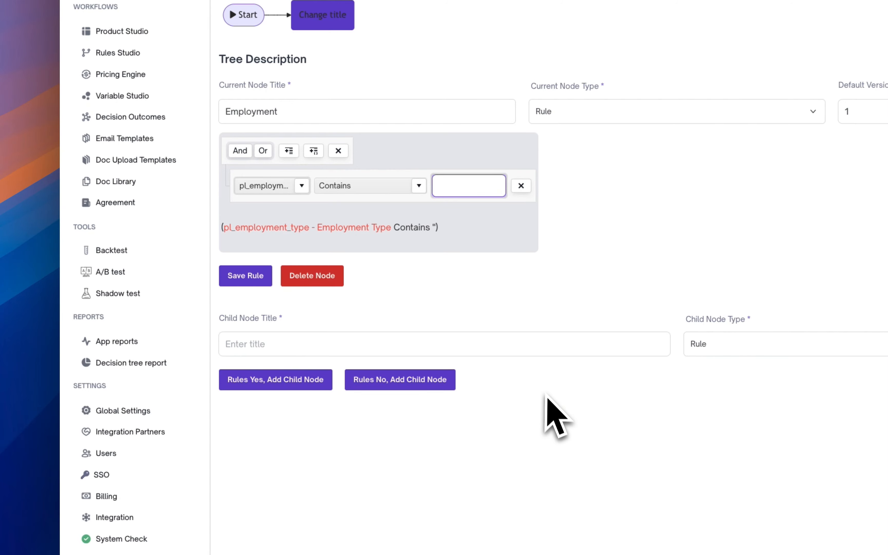
type("unempo")
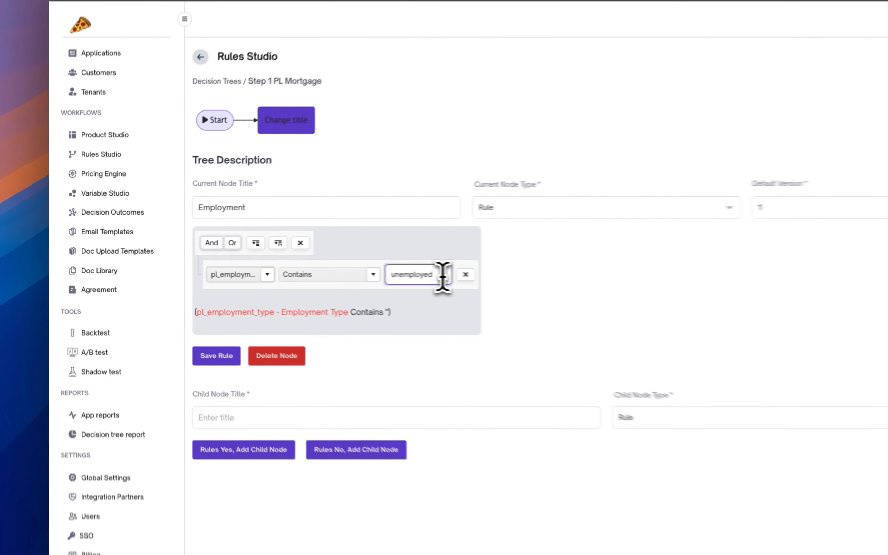
double_click(268, 258)
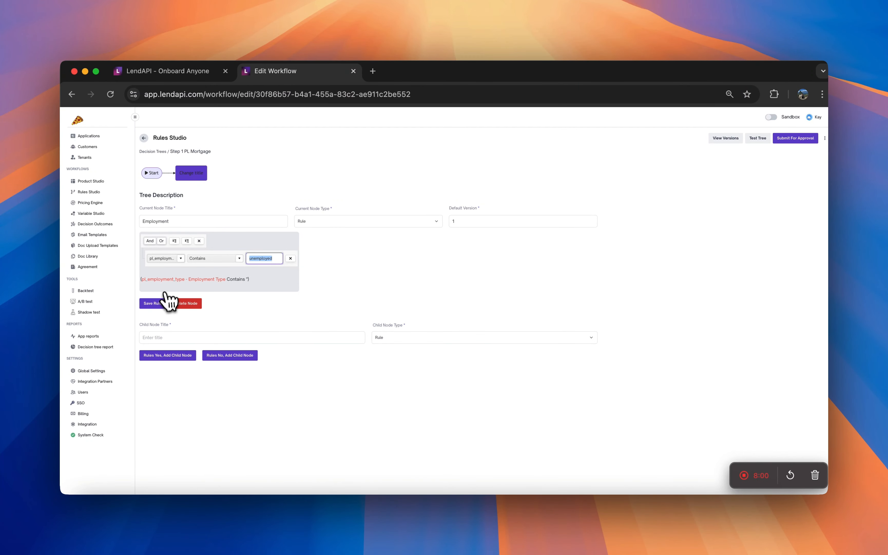
left_click(153, 305)
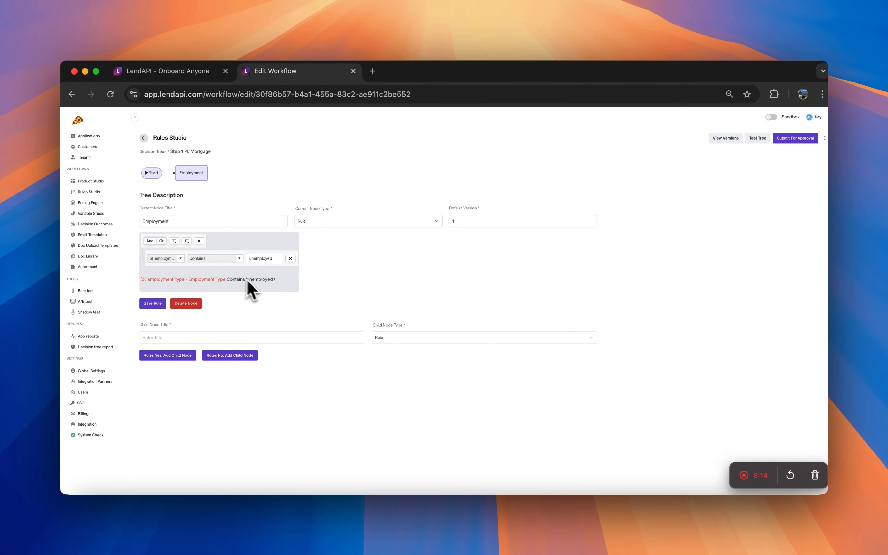
Add a Yes child node titled Decline with node type Action.
left_click(199, 336)
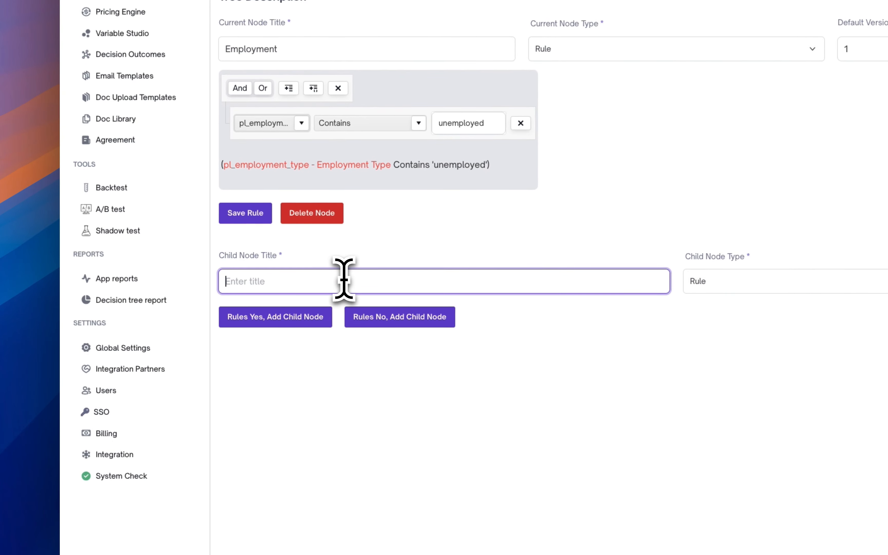
type("Decline")
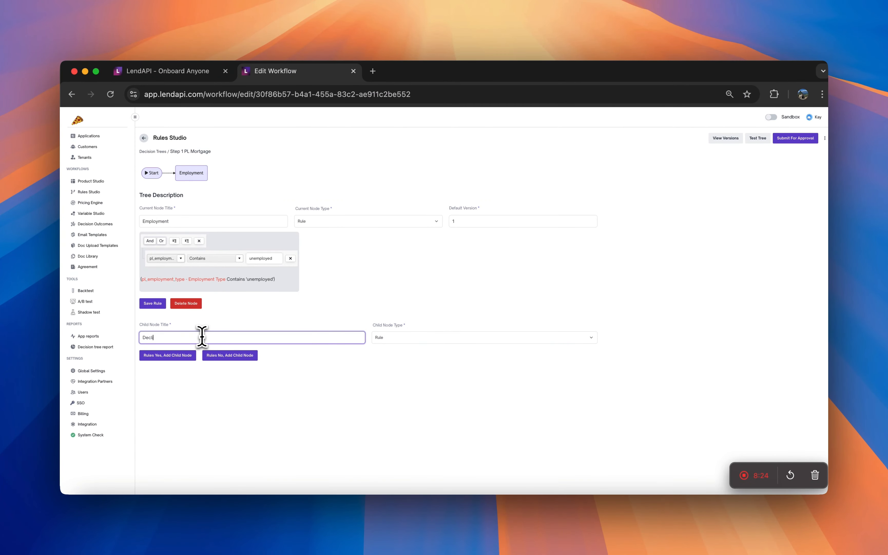
left_click(405, 337)
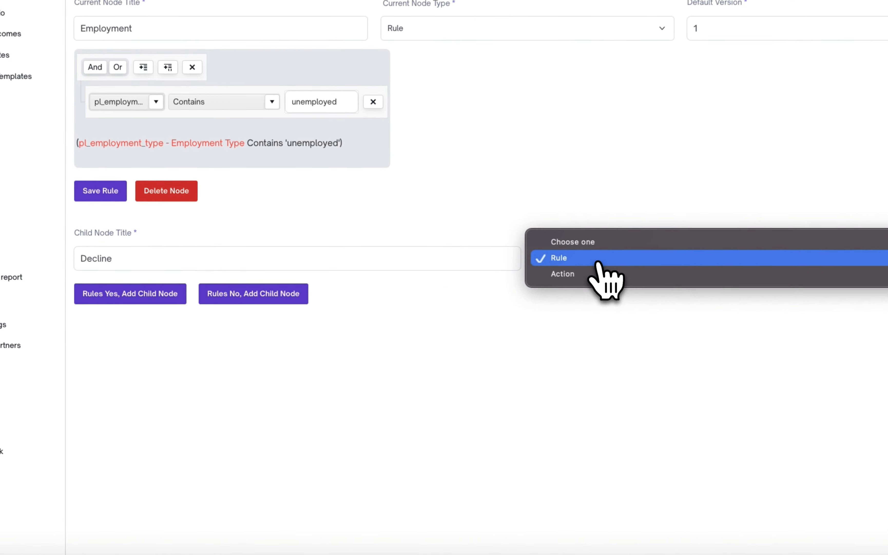
left_click(406, 346)
left_click(268, 389)
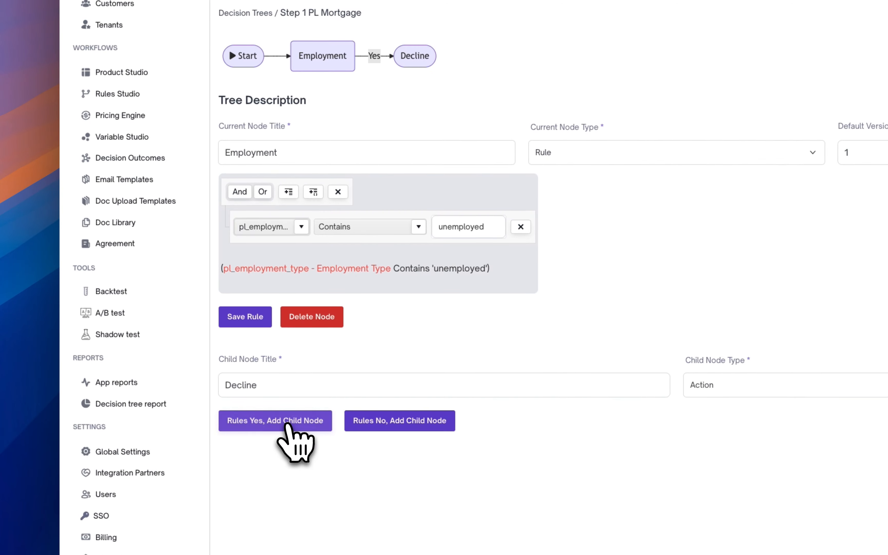
Configure the Decline node with action Decline and outcome PL Declined, then save the action.
left_click(378, 26)
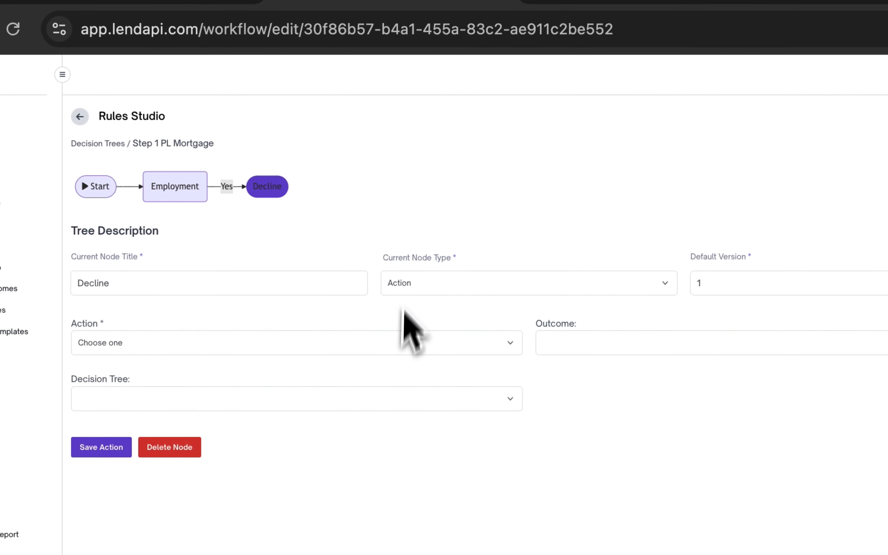
left_click(409, 340)
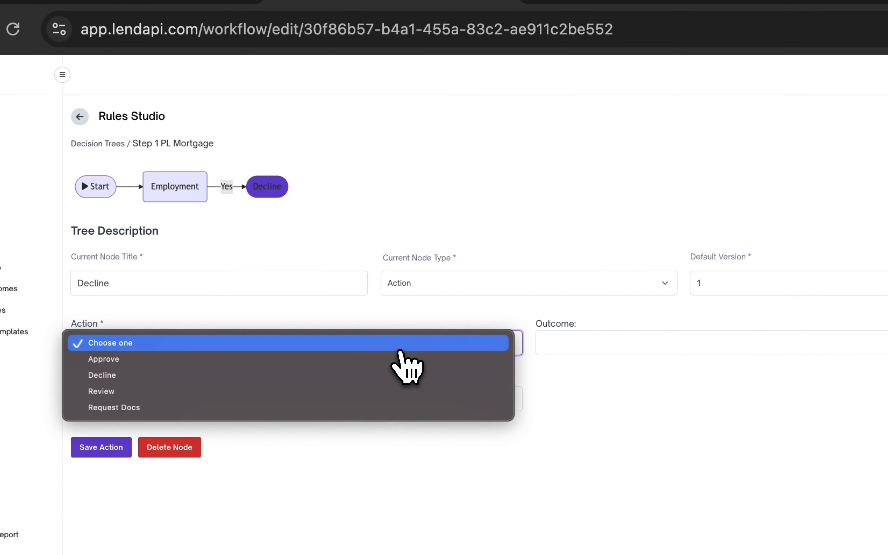
left_click(403, 375)
left_click(770, 347)
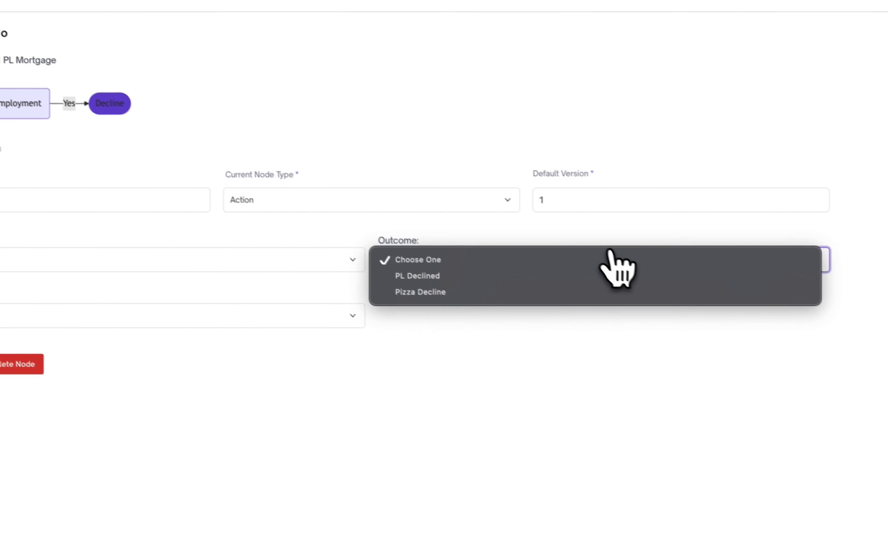
left_click(594, 267)
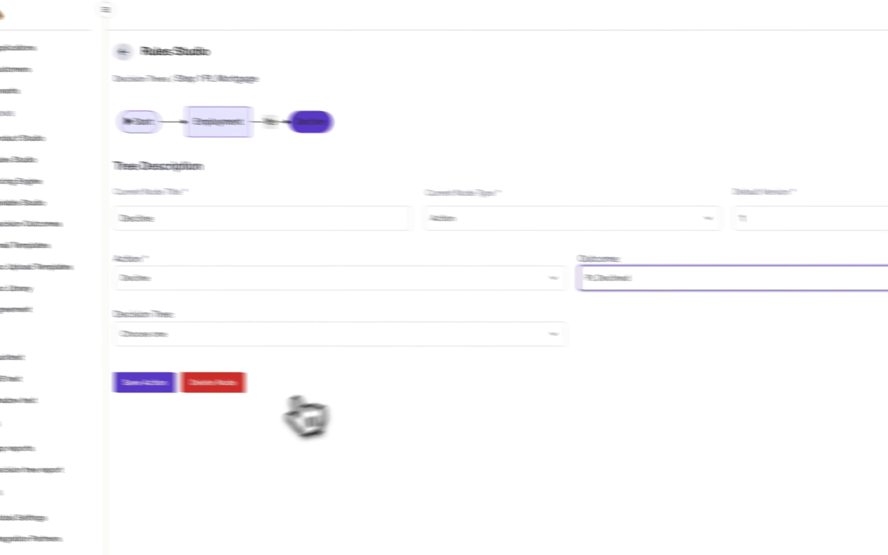
left_click(248, 395)
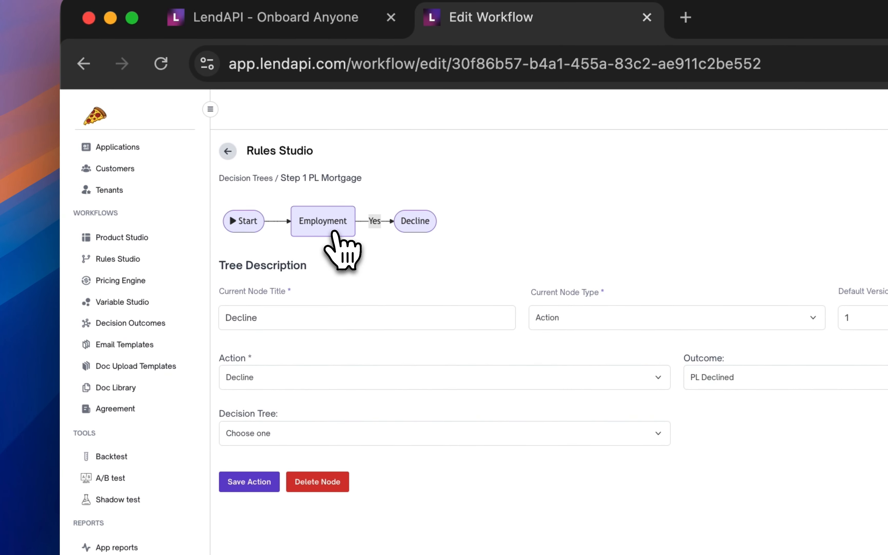
Review the form tabs of the Pizza Mortgage Loan product in Product Studio, then return to Rules Studio.
left_click(335, 232)
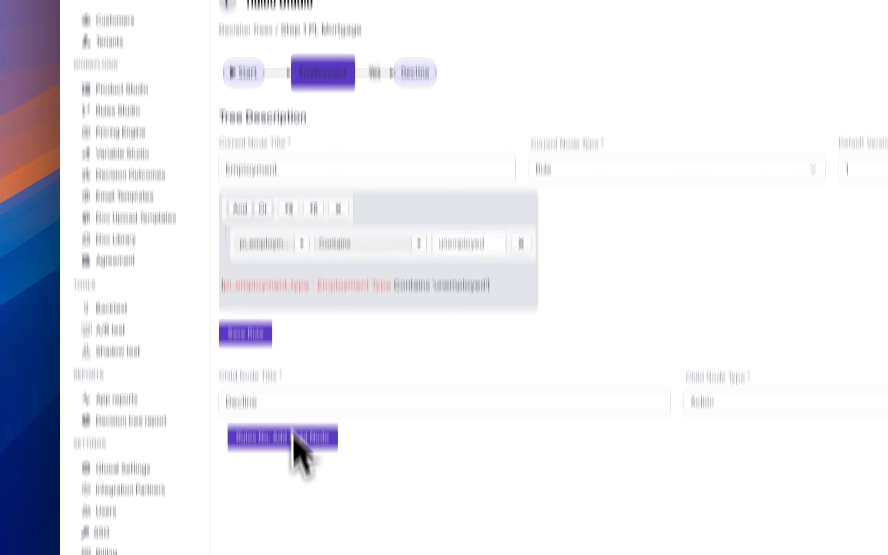
left_click_drag(313, 552, 199, 546)
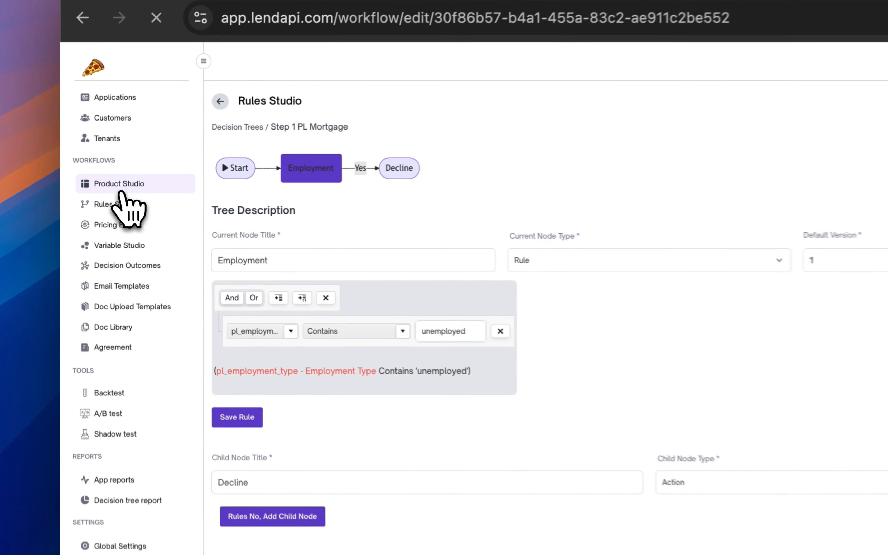
left_click(91, 182)
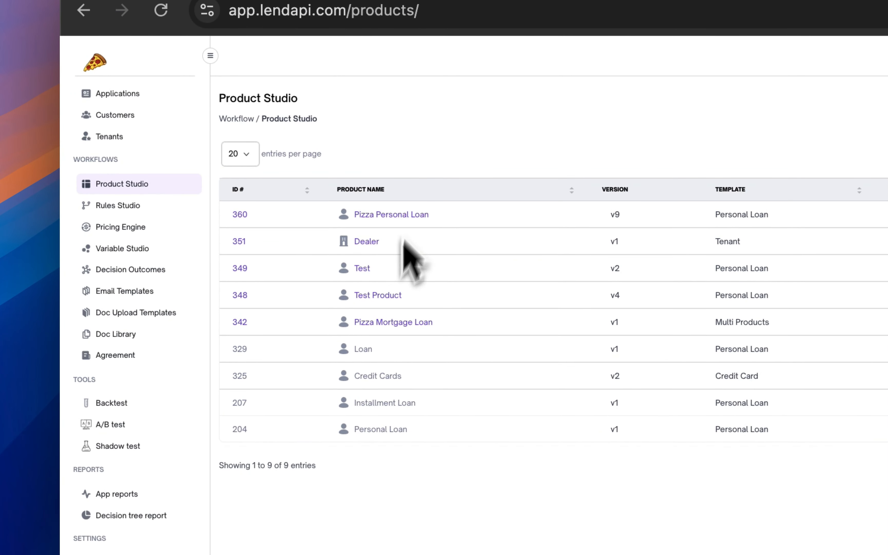
left_click(389, 324)
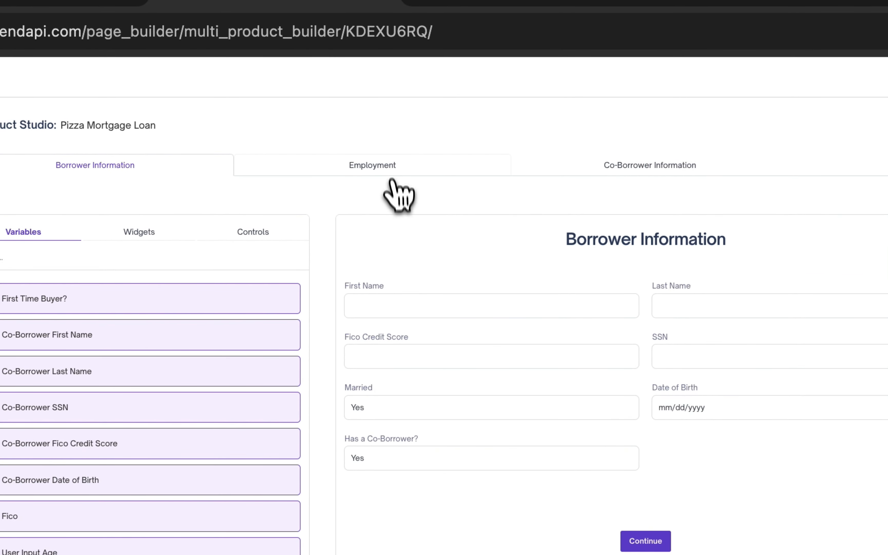
left_click(388, 170)
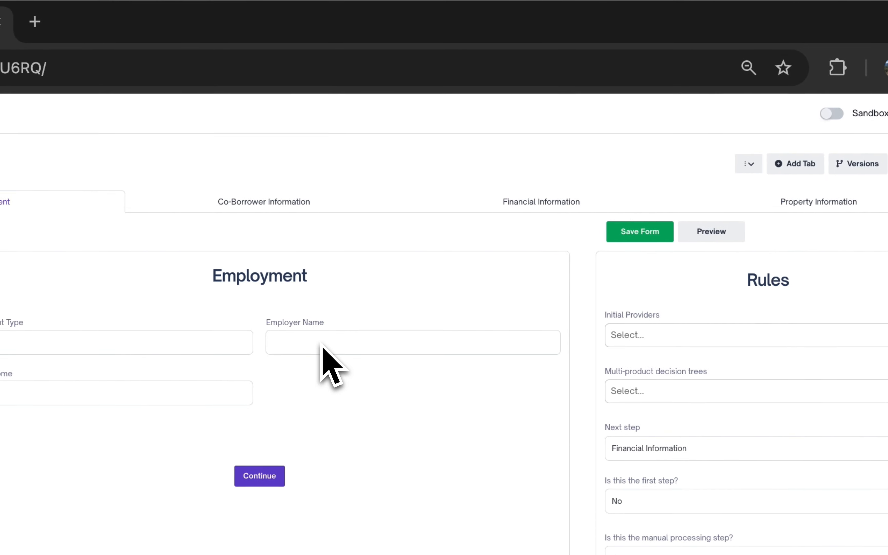
left_click(272, 212)
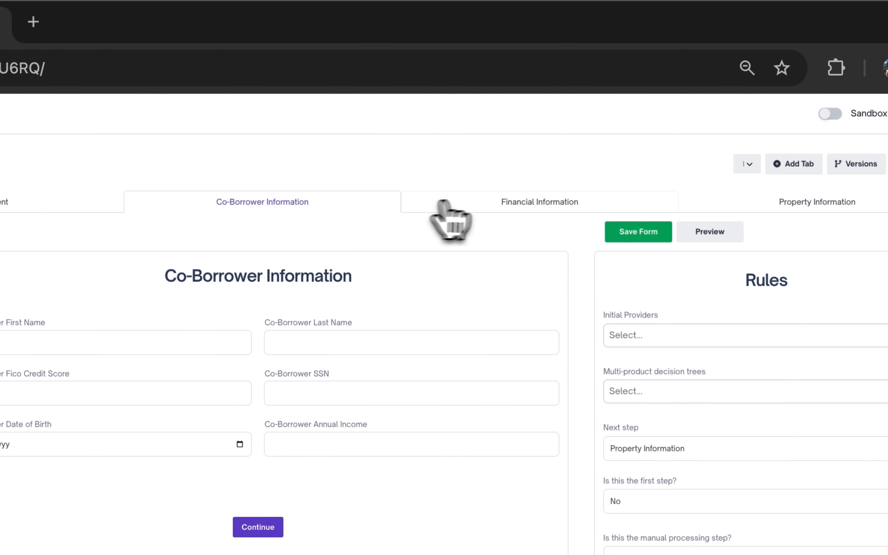
left_click(508, 204)
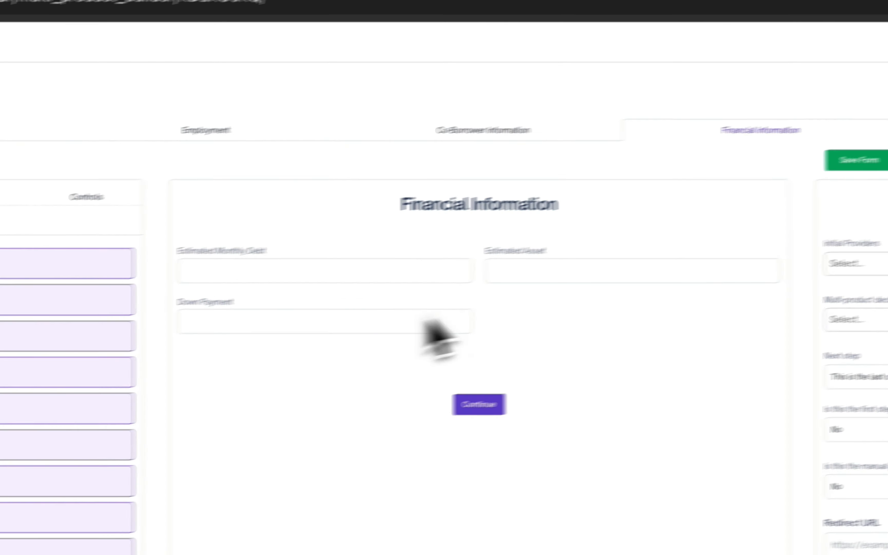
left_click(739, 233)
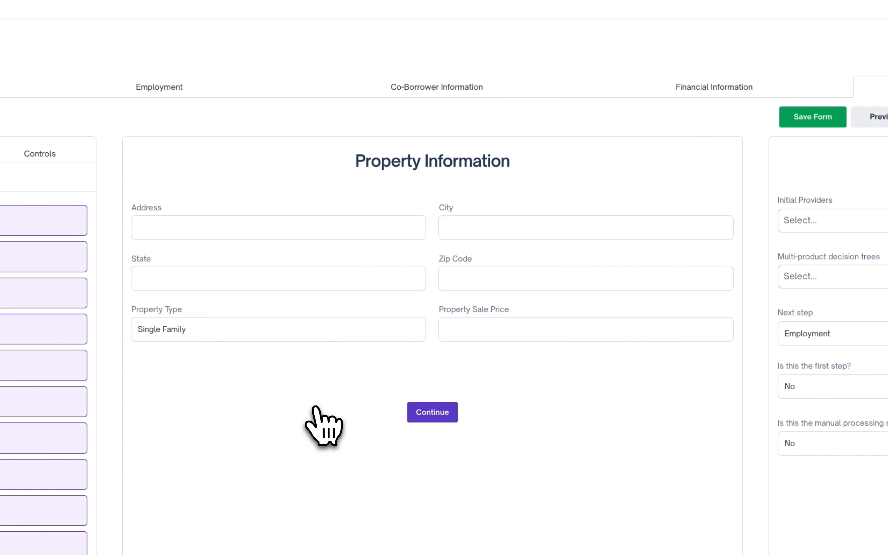
left_click(354, 337)
left_click(377, 429)
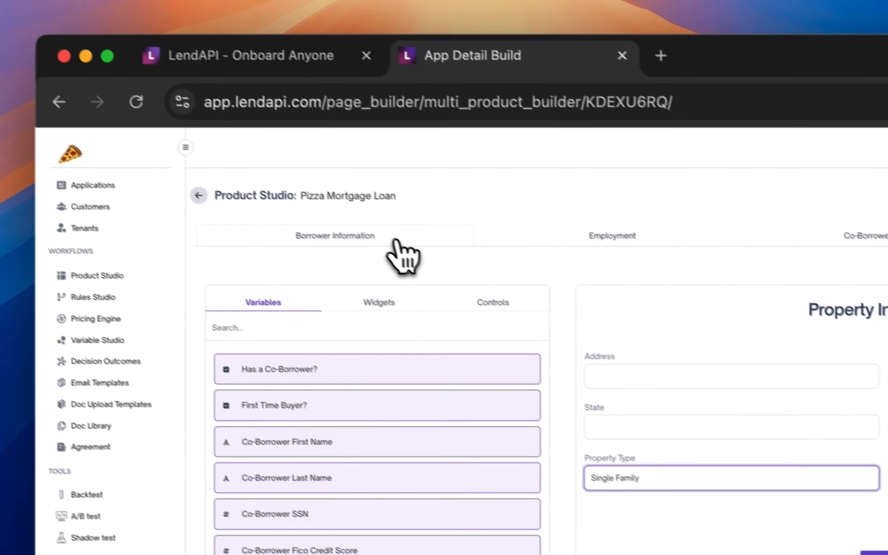
left_click(414, 251)
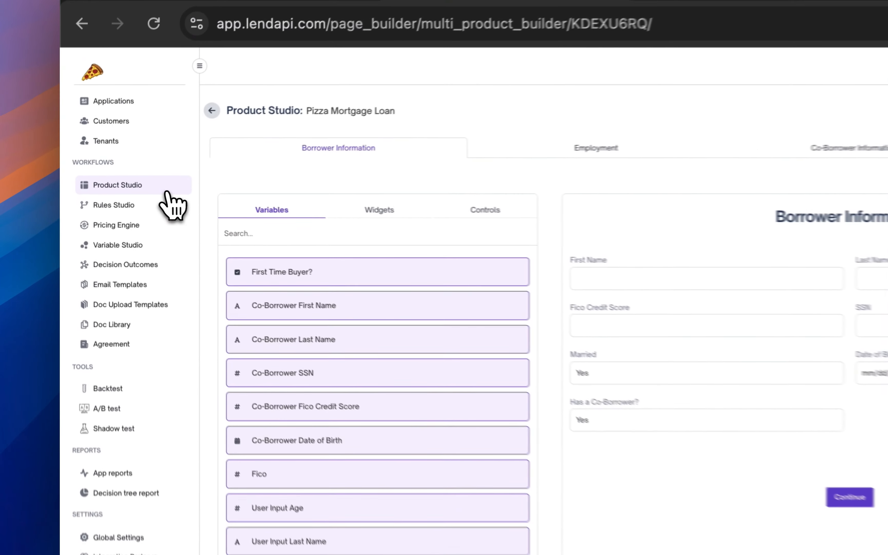
left_click(116, 187)
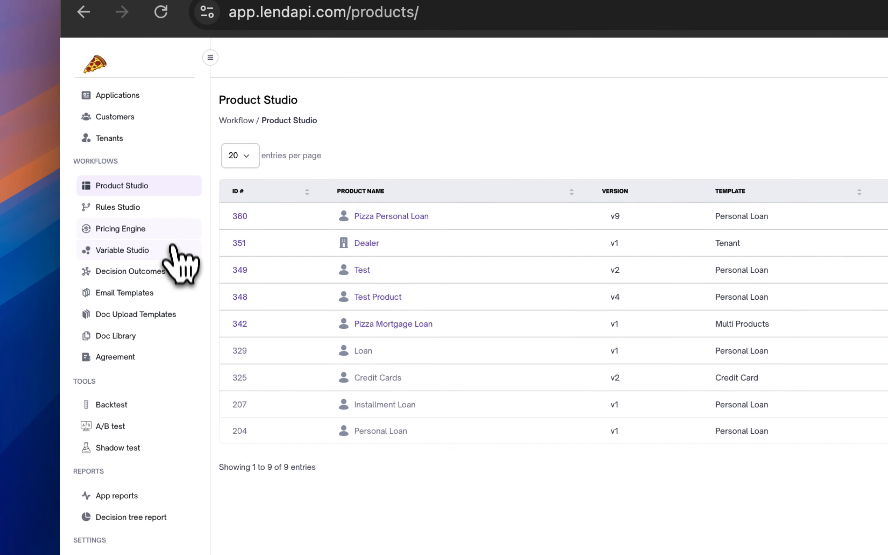
left_click(168, 213)
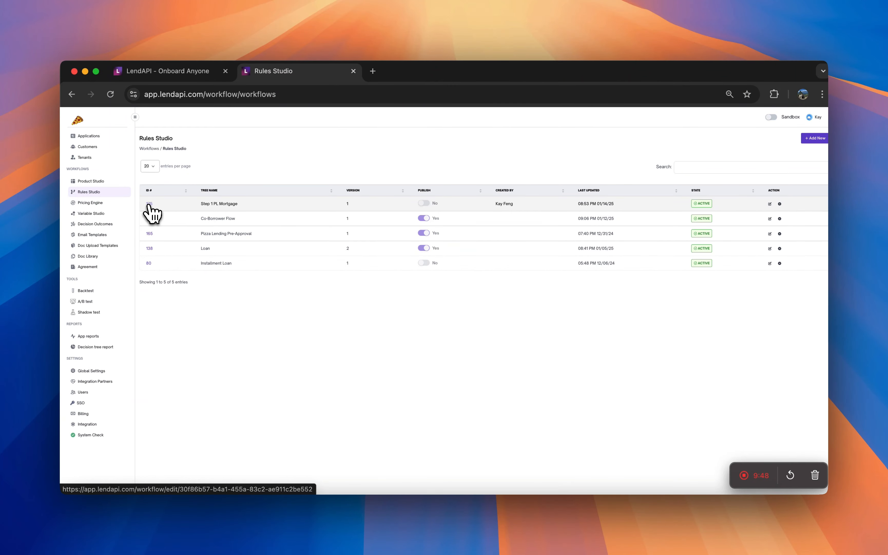
Reopen the Step 1 PL Mortgage tree and add a No child node titled Fico Check under Employment.
left_click(148, 204)
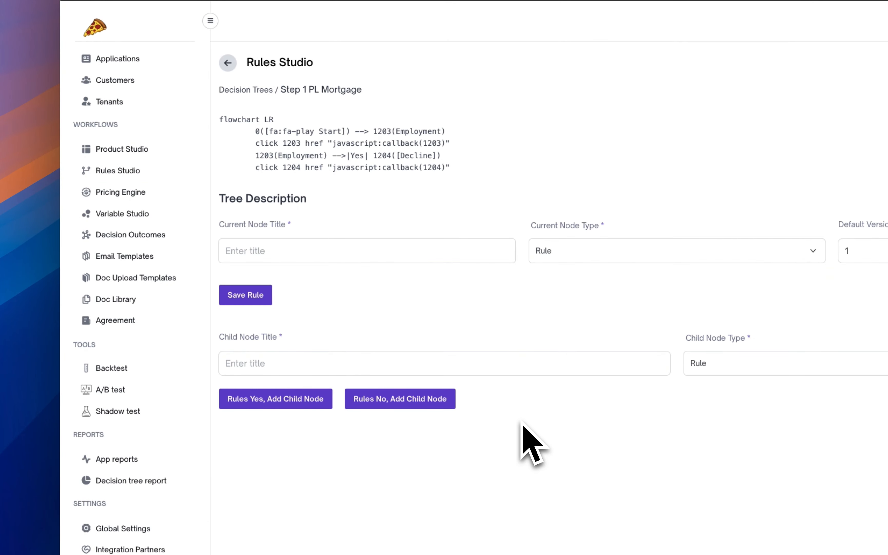
left_click(319, 142)
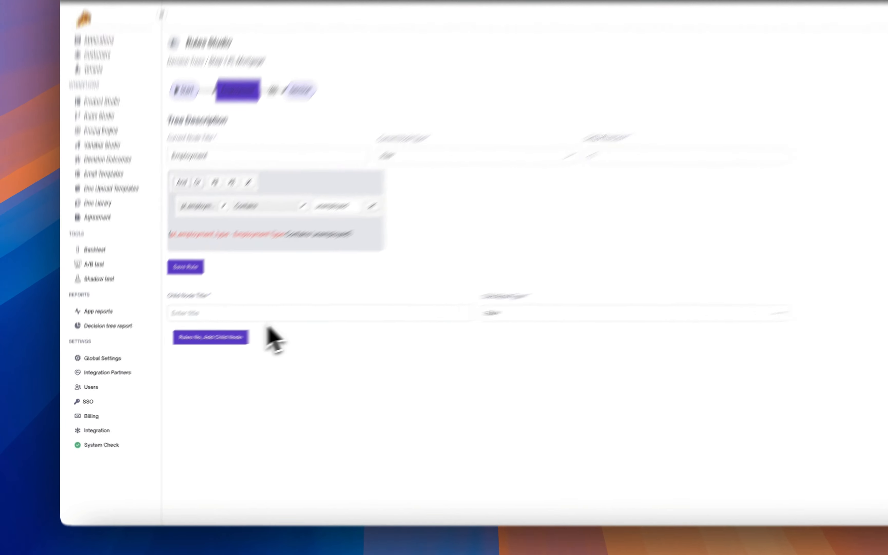
left_click(213, 338)
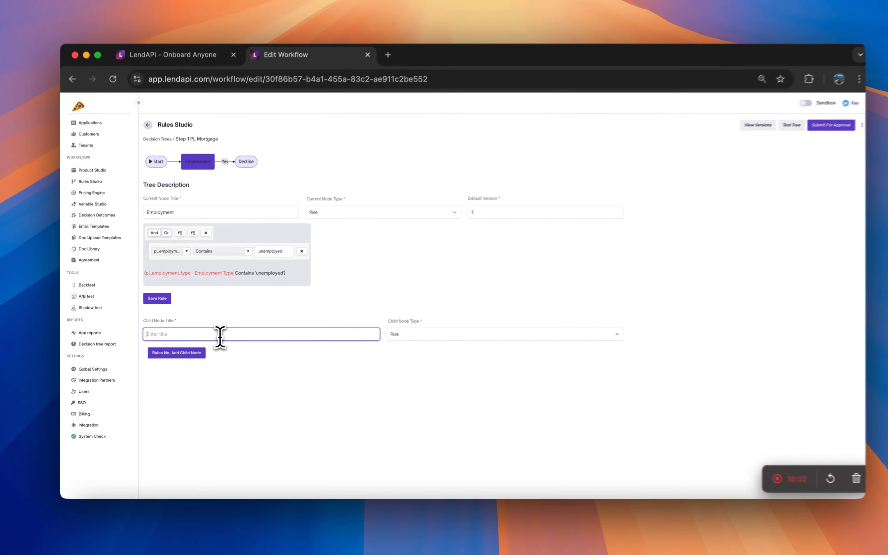
type("Fico Check")
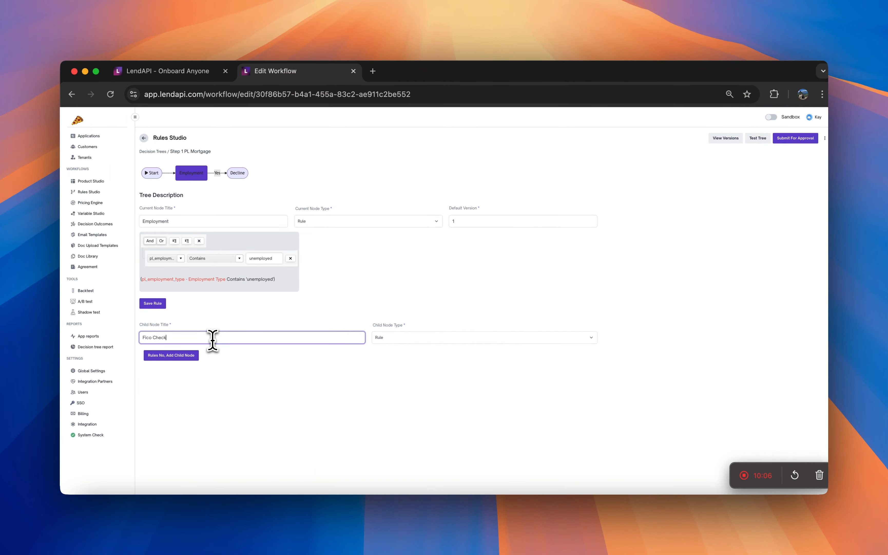
left_click(171, 355)
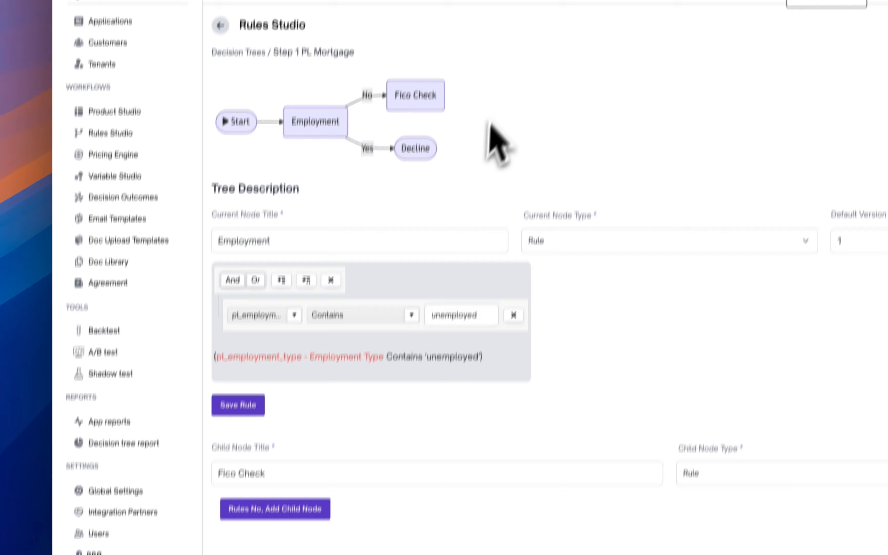
Open the Fico Check node and set its rule to pl_fico_credit_score is greater than or equal to 550.
left_click(426, 99)
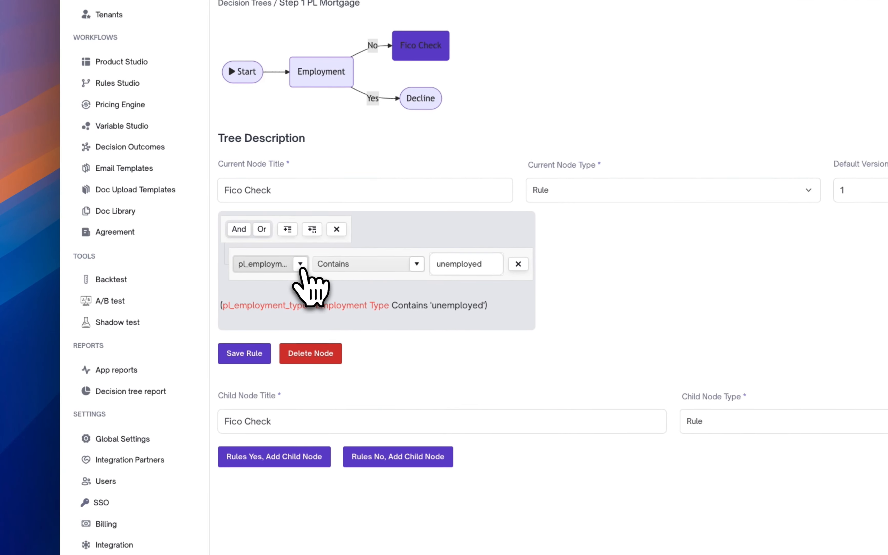
left_click(282, 263)
type("fico")
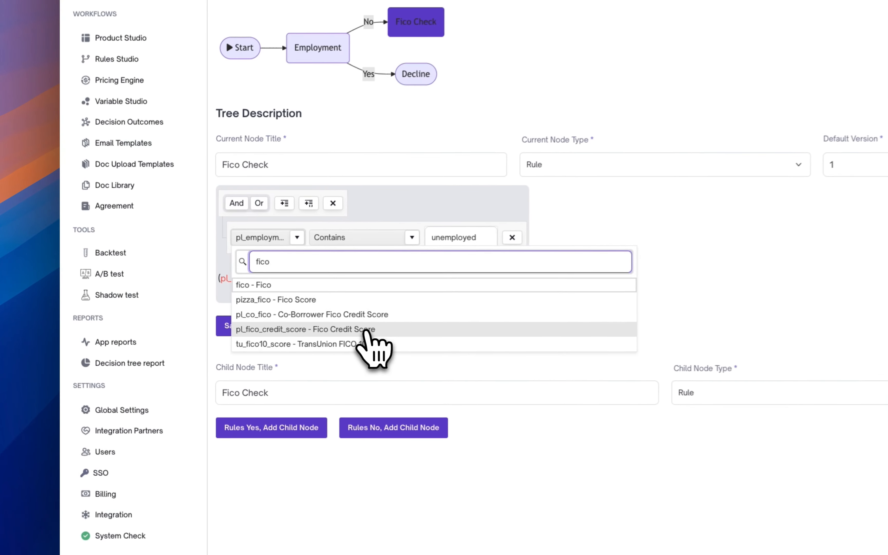
left_click(214, 330)
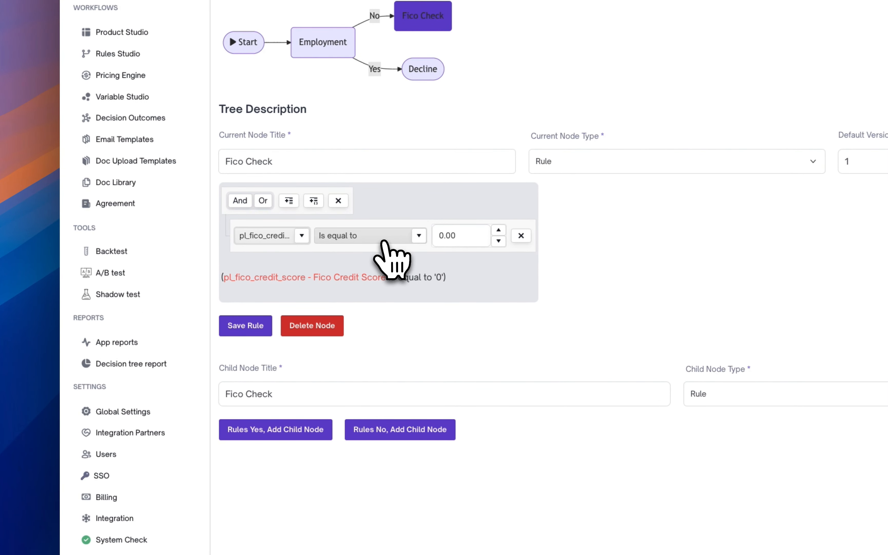
left_click(388, 244)
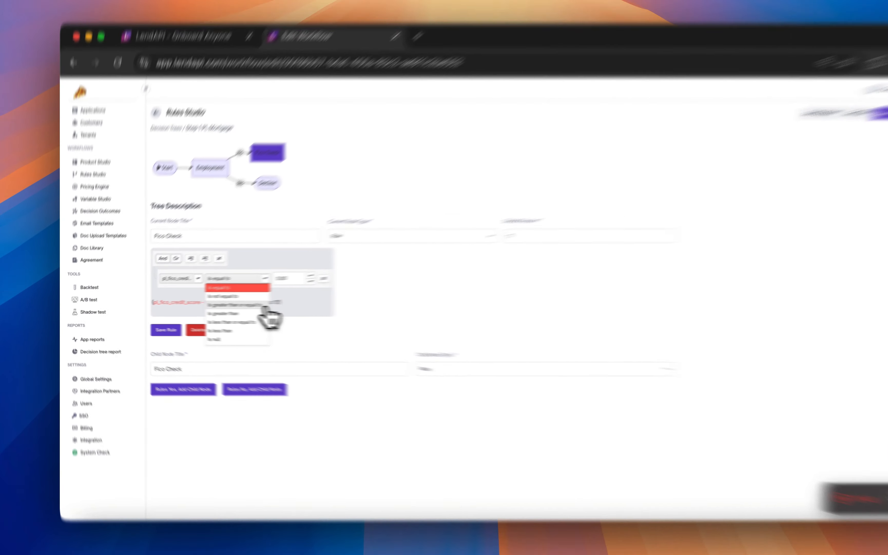
left_click(238, 306)
left_click(463, 253)
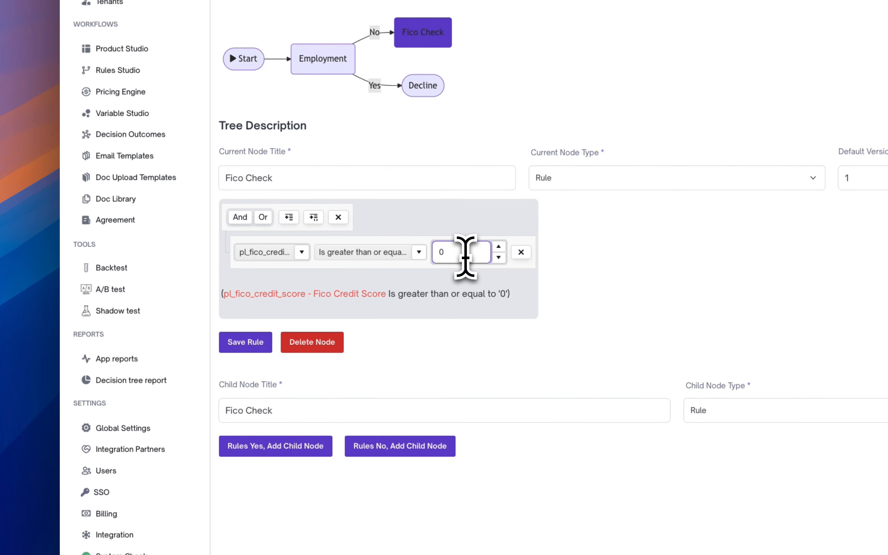
type("50")
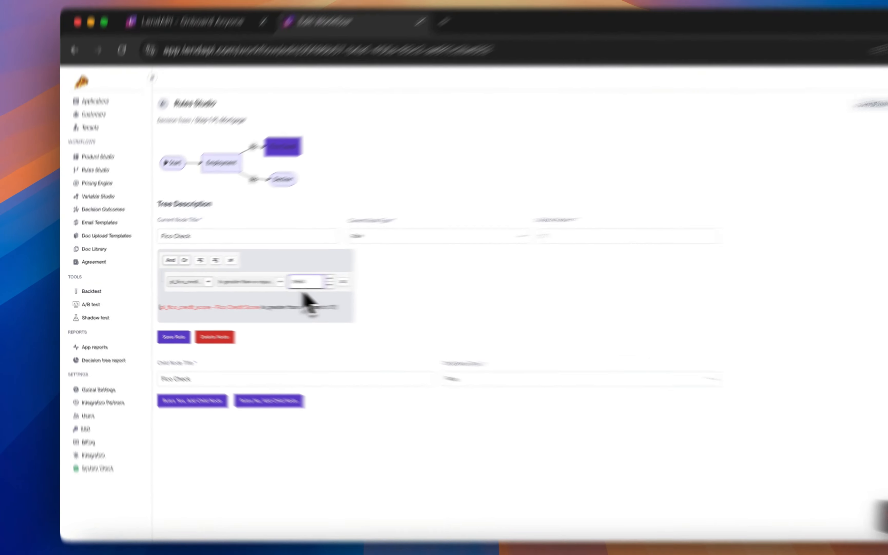
left_click(258, 297)
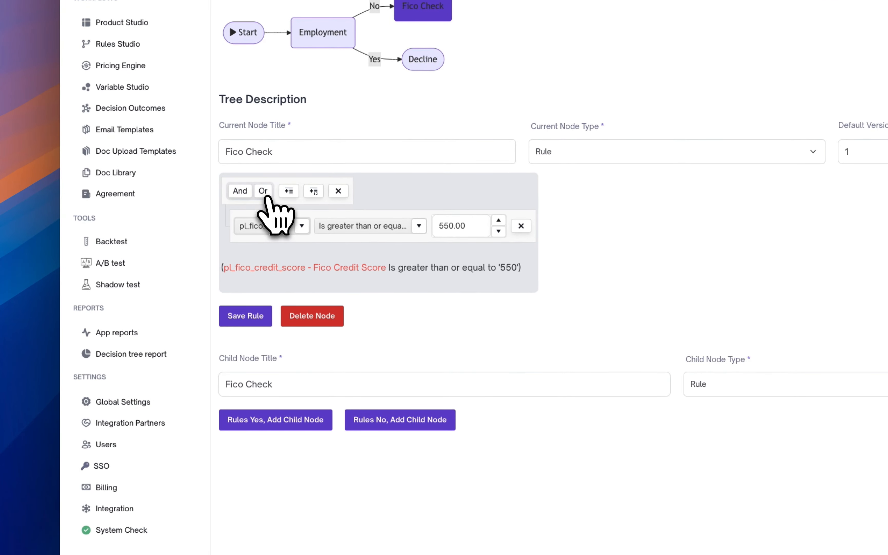
Add a second OR condition requiring pl_co_fico (Co-Borrower Fico Credit Score) to be greater than or equal to 550.
left_click(314, 193)
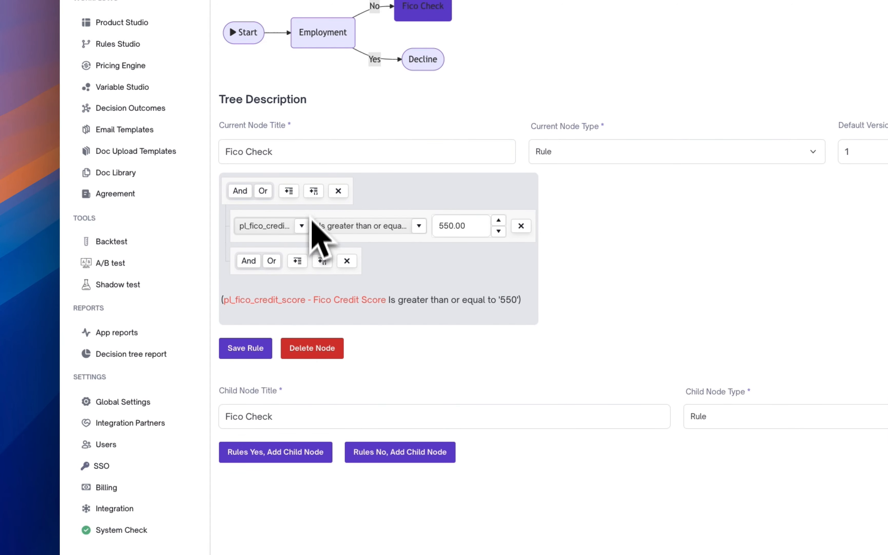
left_click(347, 261)
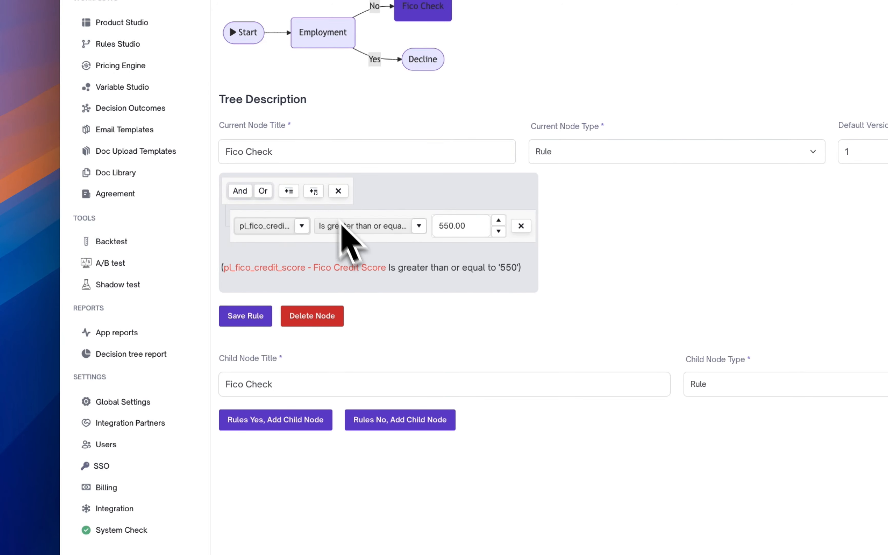
left_click(290, 191)
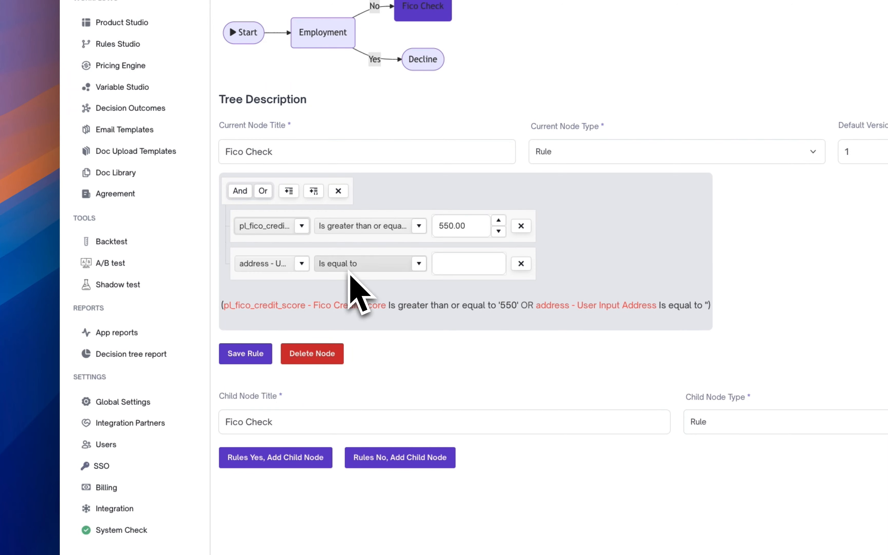
left_click(296, 265)
left_click(272, 264)
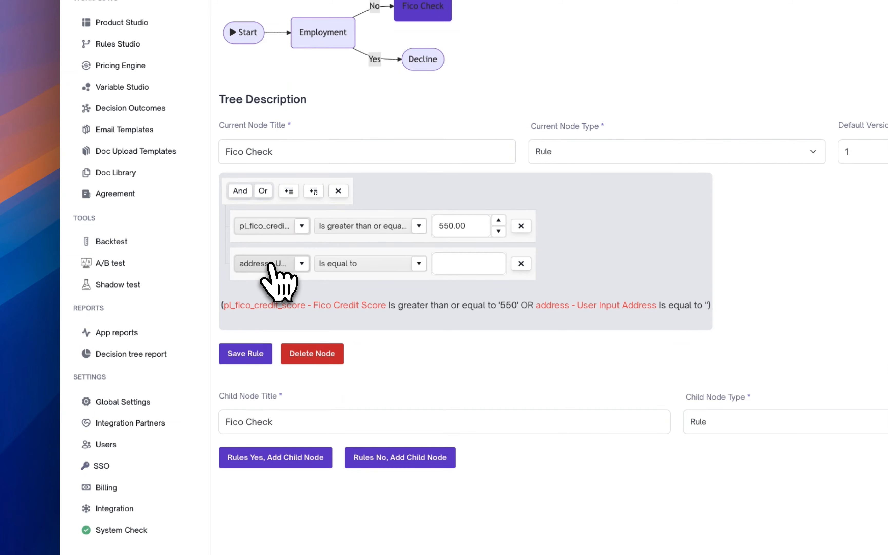
left_click(272, 264)
type("fico")
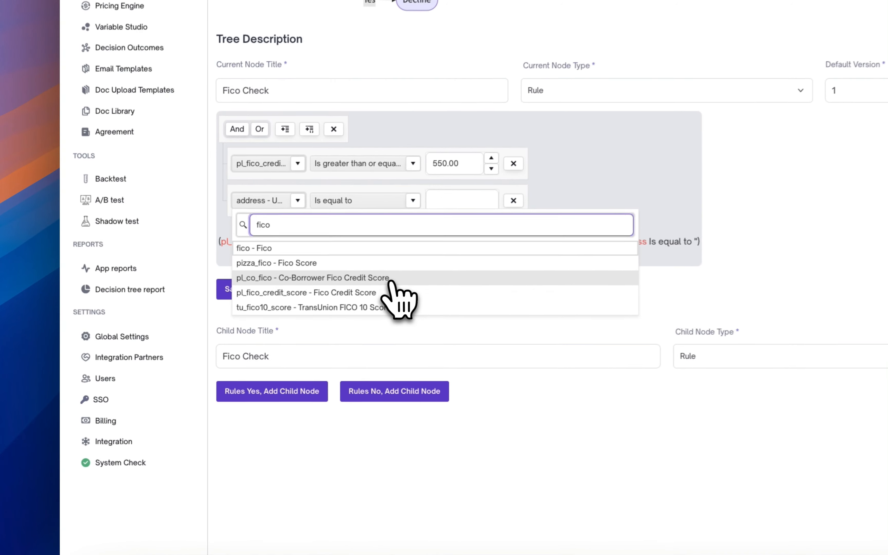
left_click(228, 341)
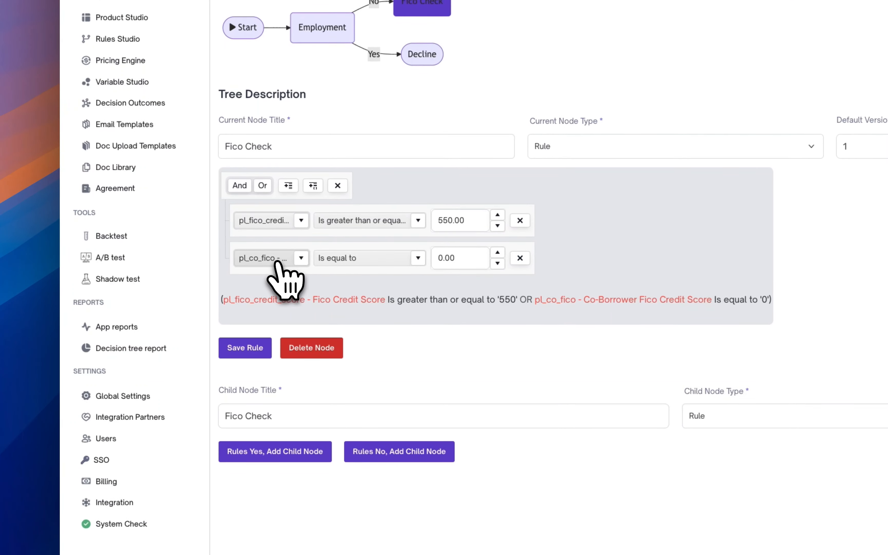
left_click(169, 302)
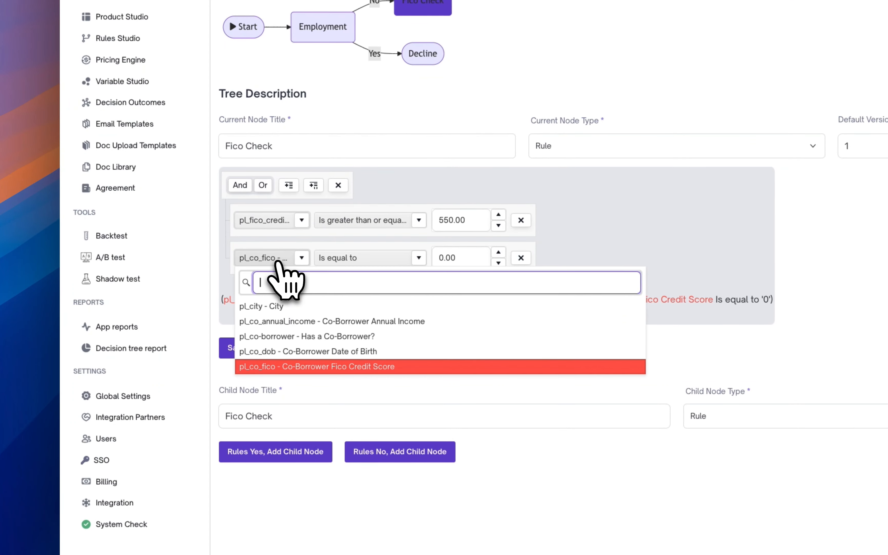
left_click(362, 367)
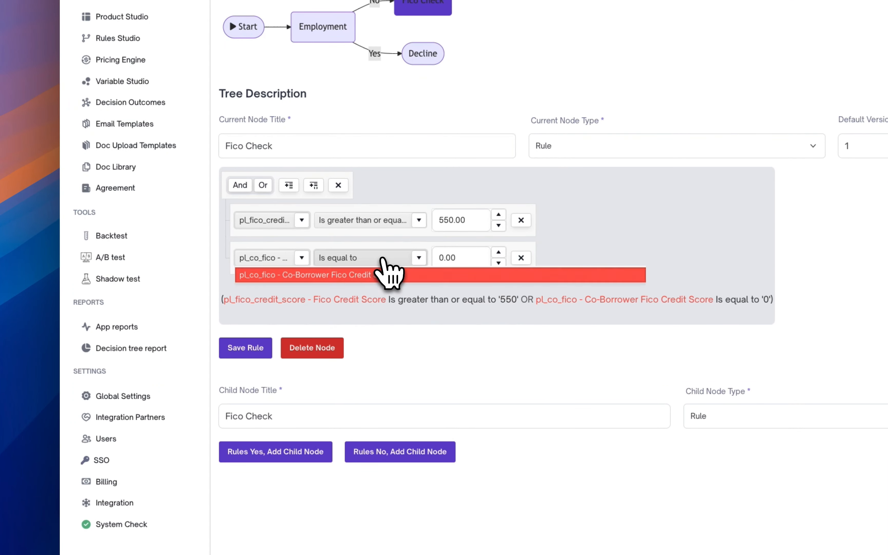
left_click(383, 260)
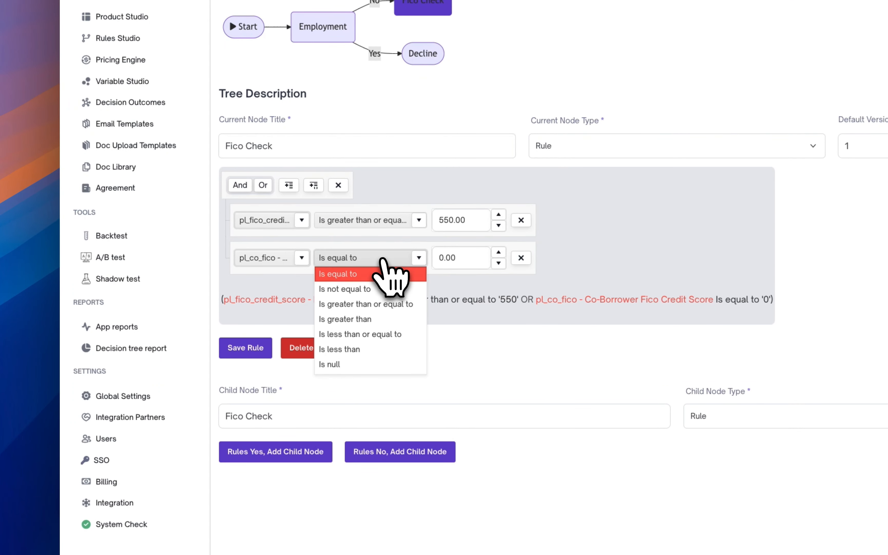
left_click(386, 304)
left_click(476, 264)
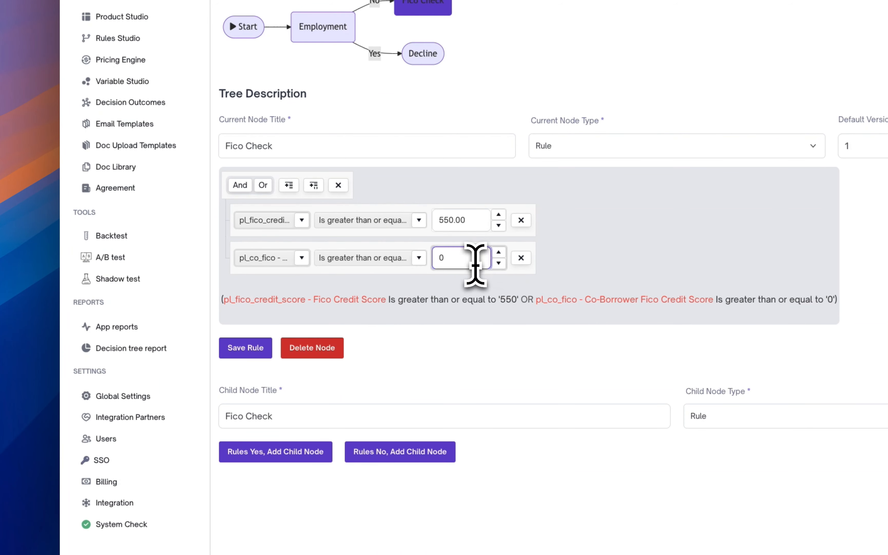
left_click(510, 309)
left_click_drag(522, 301, 541, 301)
left_click(524, 304)
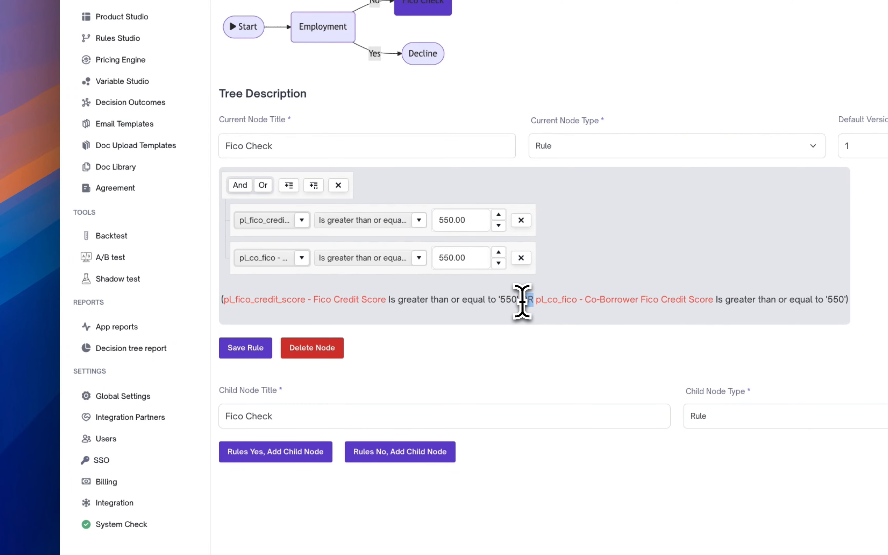
double_click(525, 299)
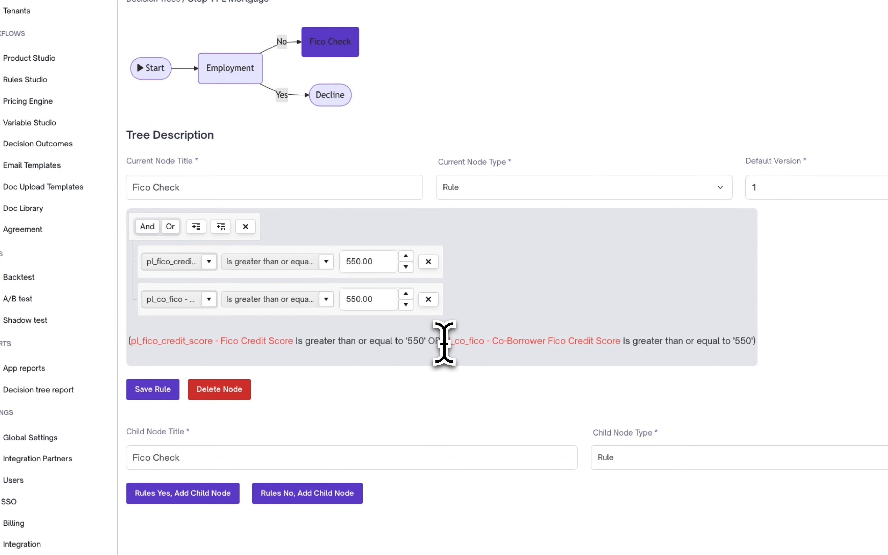
left_click_drag(441, 342, 429, 343)
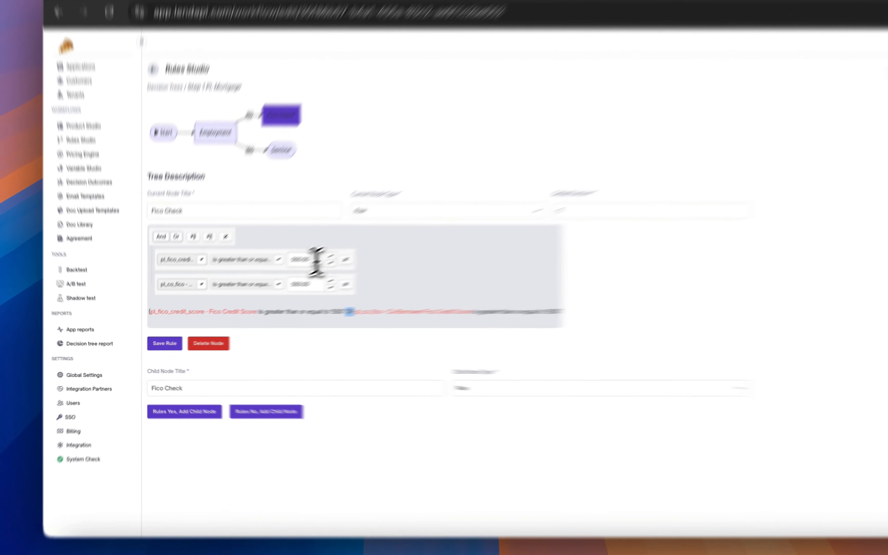
left_click(271, 283)
left_click(268, 303)
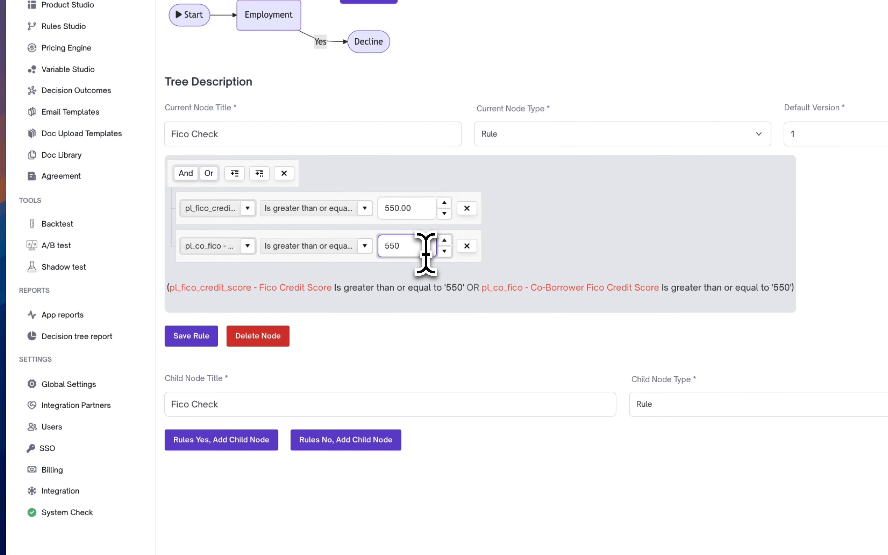
left_click(464, 300)
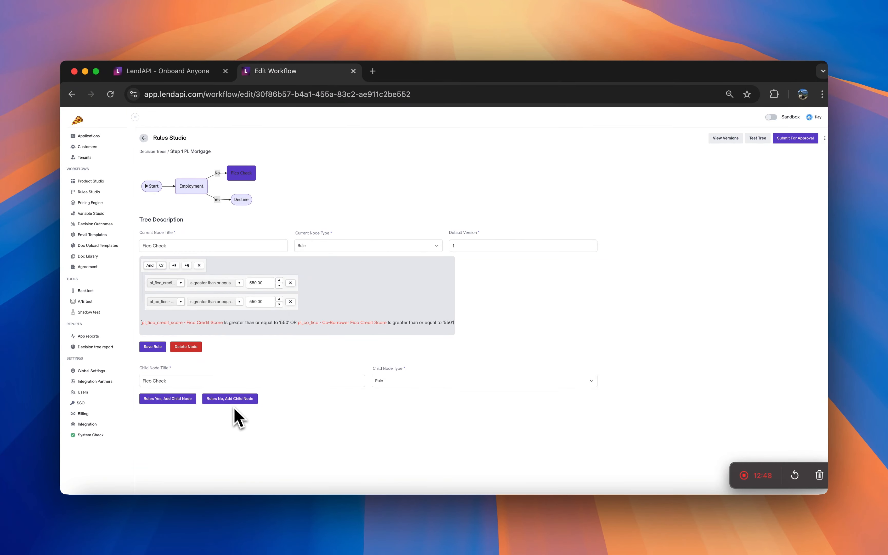
Add a No child node titled Decline with node type Action under Fico Check.
left_click_drag(221, 381, 146, 380)
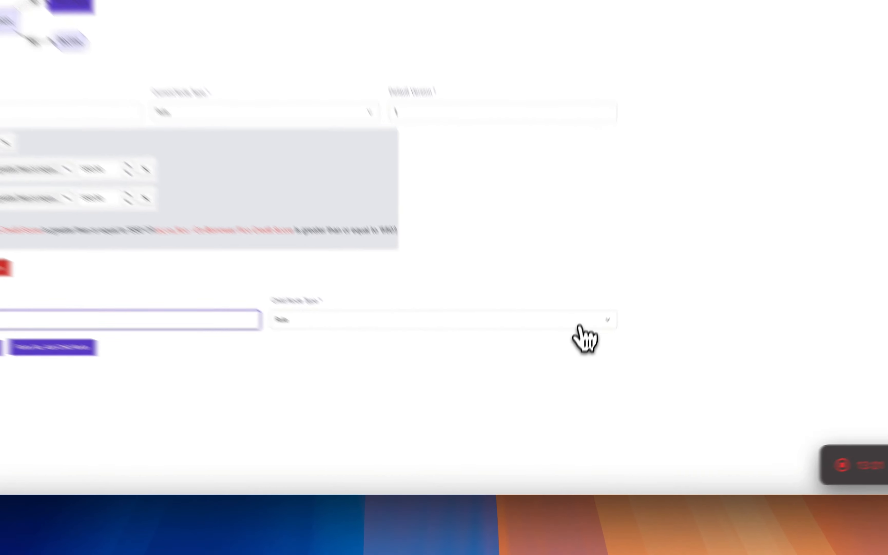
left_click(574, 383)
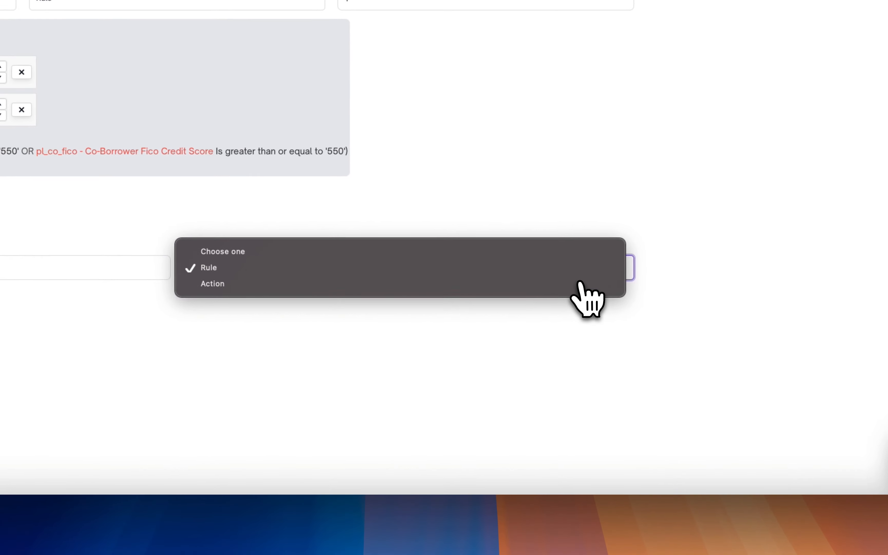
left_click(570, 390)
left_click(136, 332)
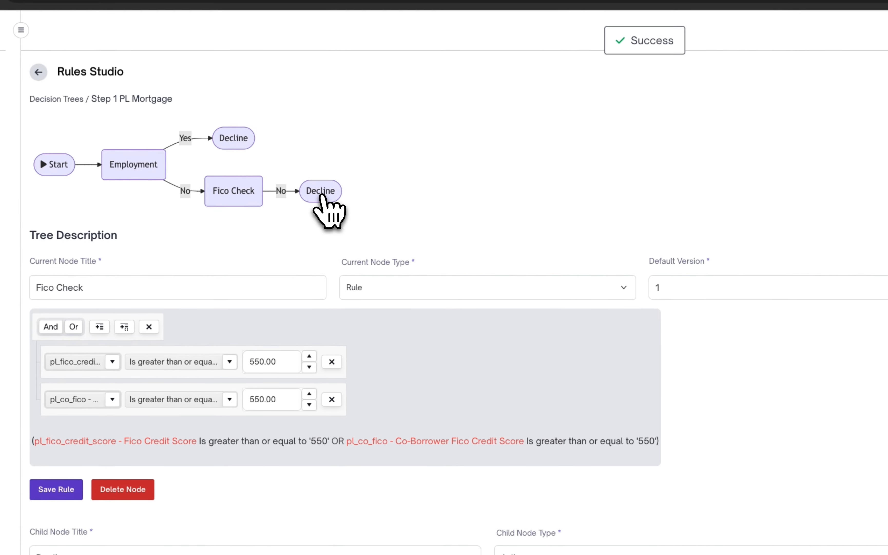
left_click(321, 194)
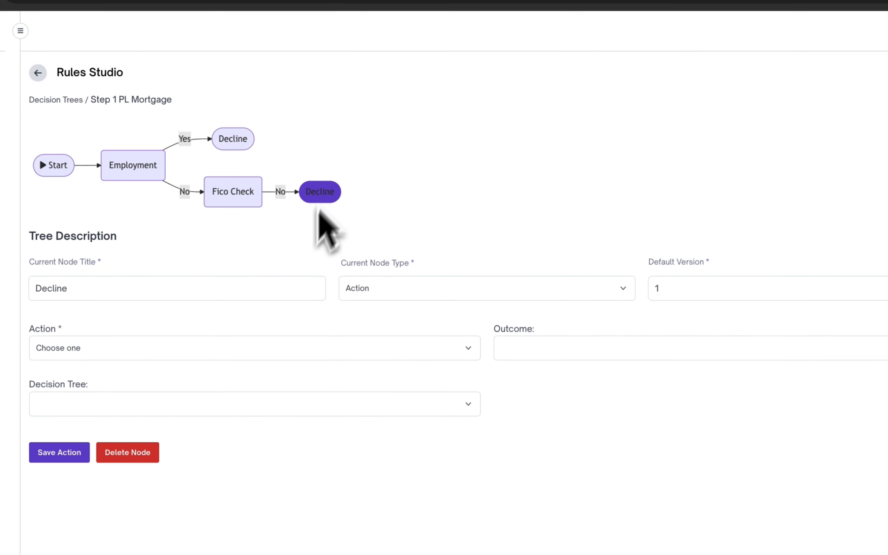
Configure the new Decline node with action Decline and outcome PL Declined, then save the action.
left_click(285, 351)
left_click(281, 381)
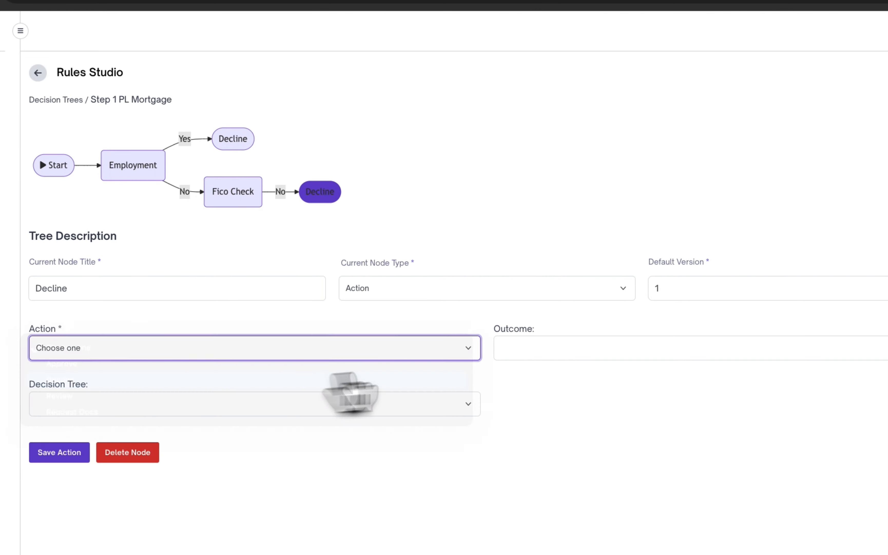
left_click(606, 352)
left_click(610, 369)
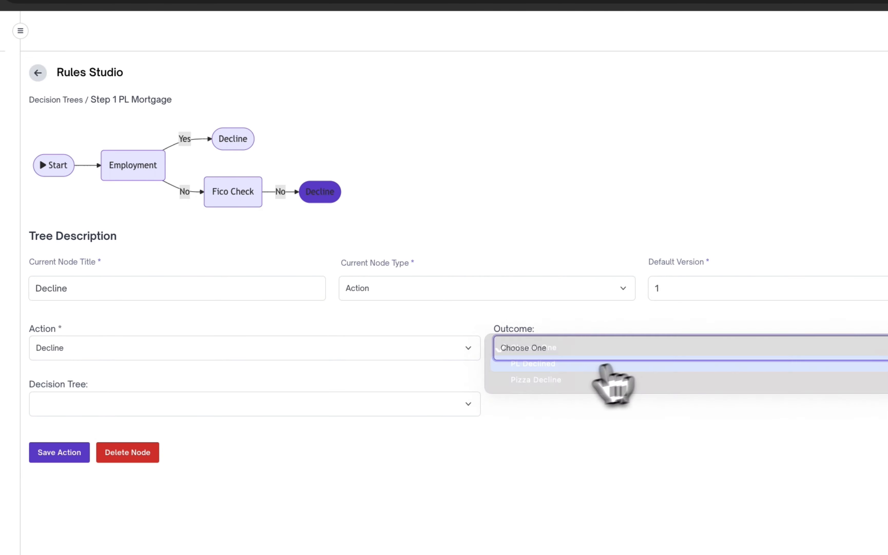
left_click(245, 372)
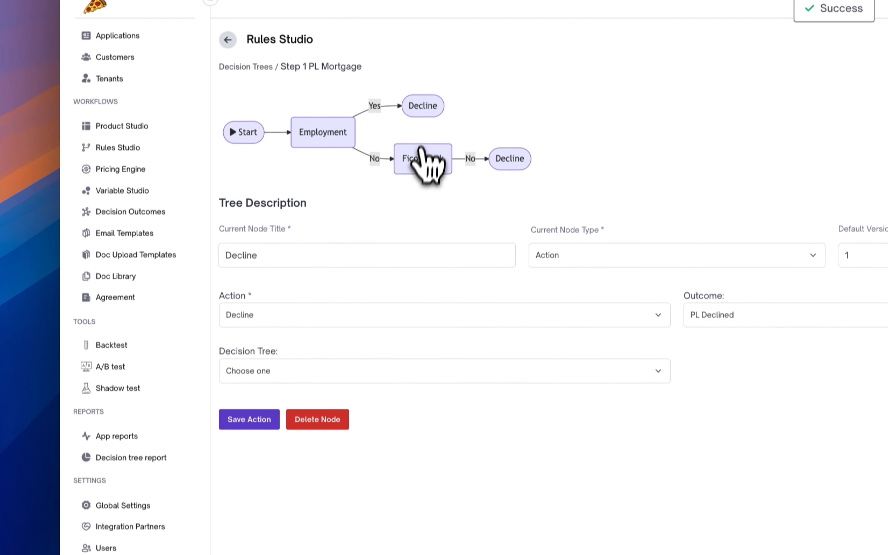
Open the Fico Check node, correcting a mistaken title edit back to Fico Check.
left_click(418, 179)
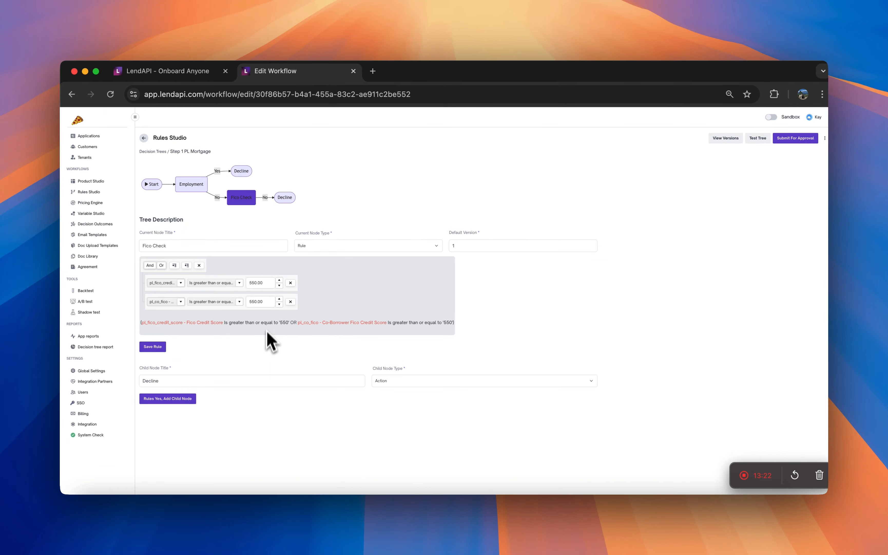
left_click_drag(153, 246, 136, 247)
type("Dt")
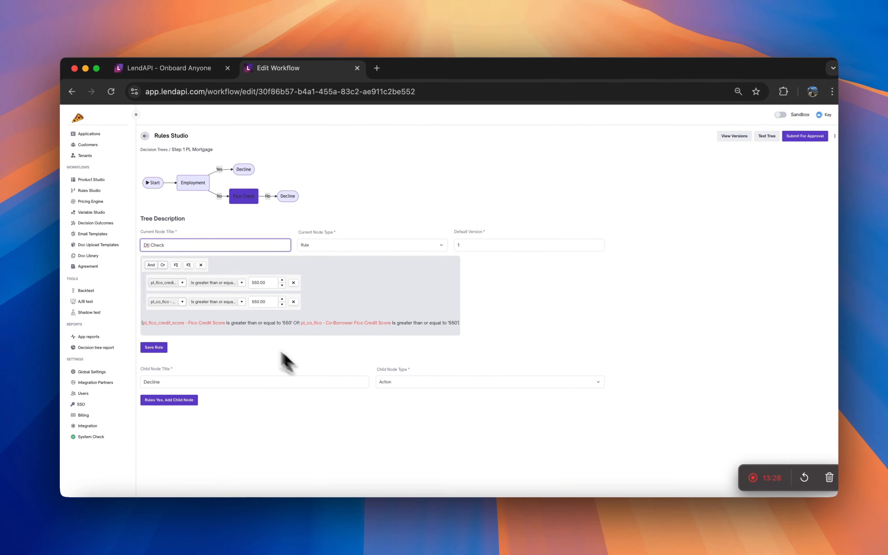
type("i")
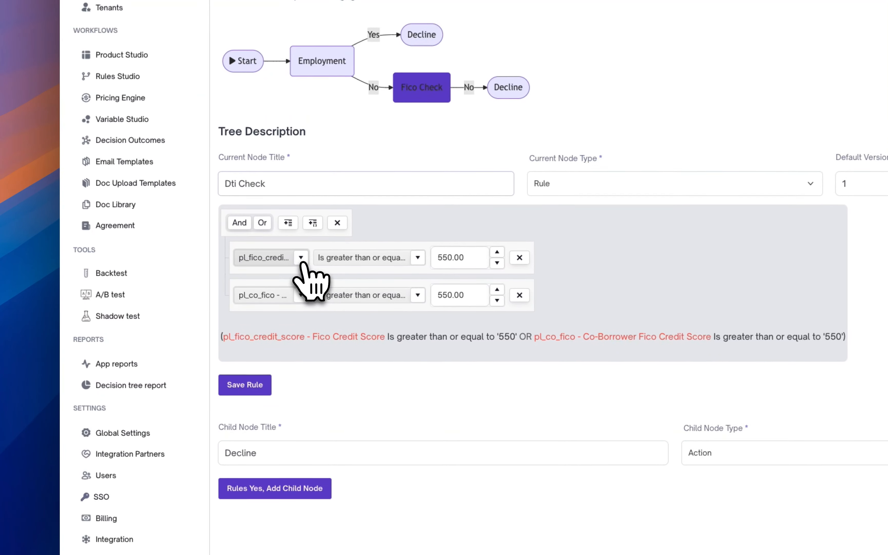
left_click(181, 283)
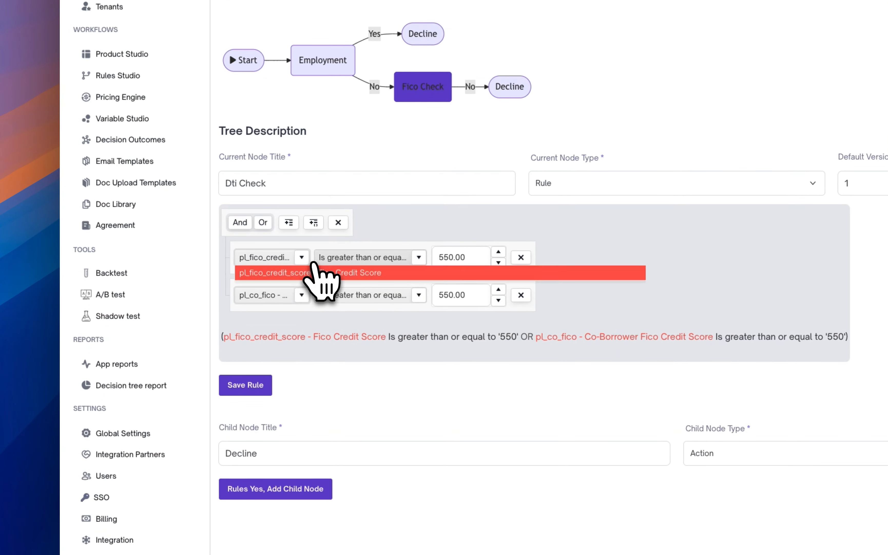
left_click(527, 228)
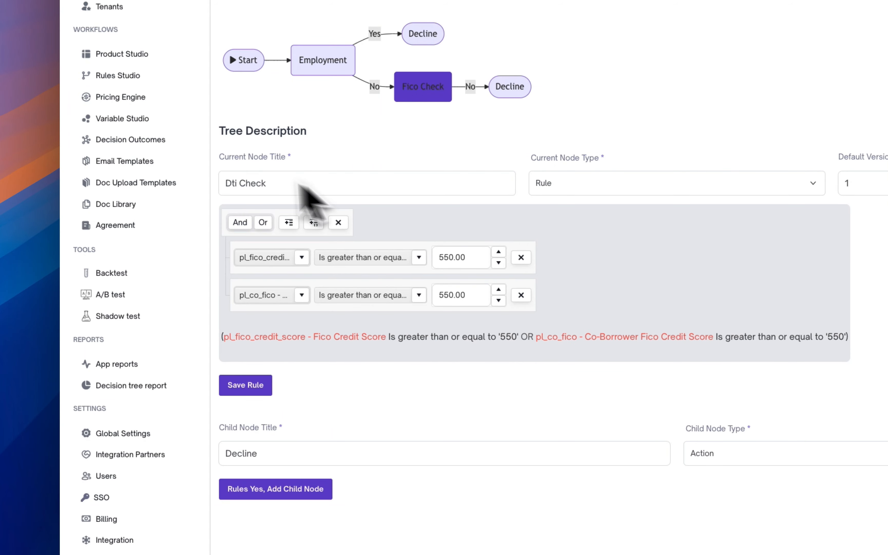
double_click(238, 183)
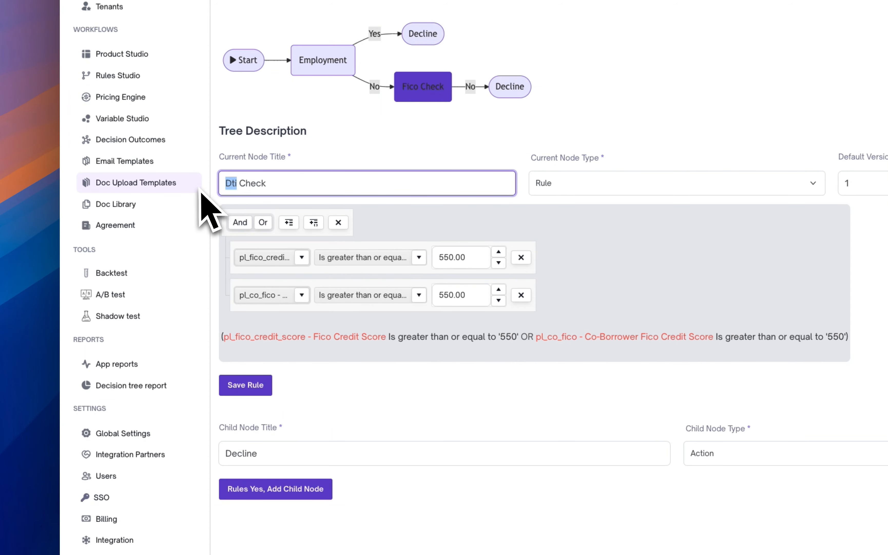
type("Fico")
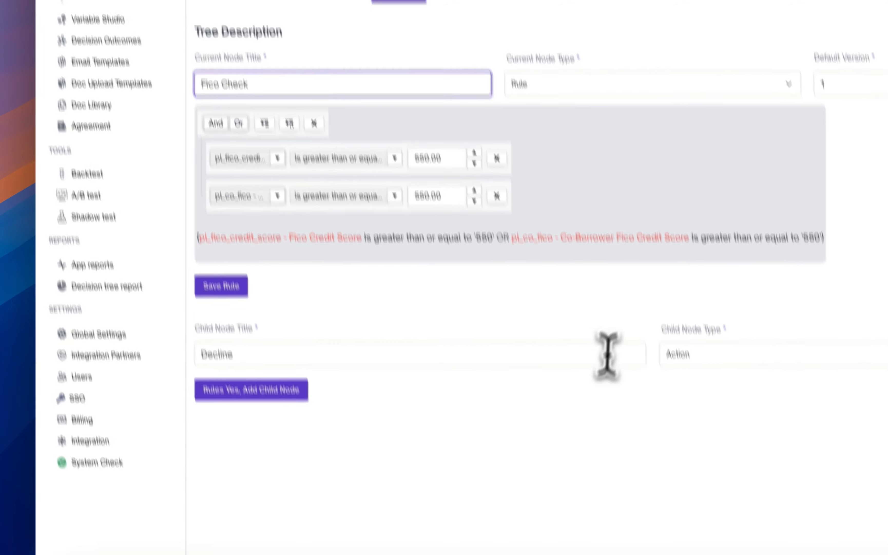
Add a Yes child node titled DTI check under the Fico Check node.
left_click(586, 460)
left_click_drag(586, 460, 222, 460)
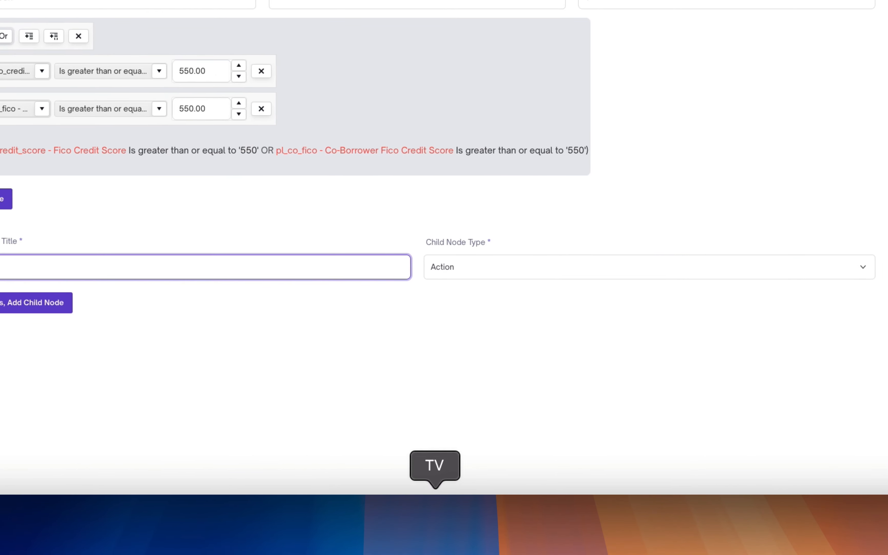
type("DTI chec")
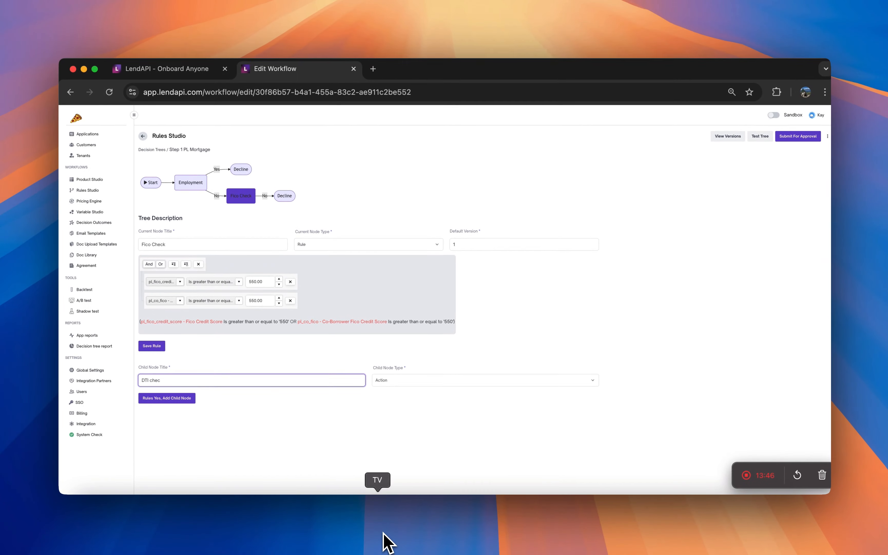
type("k")
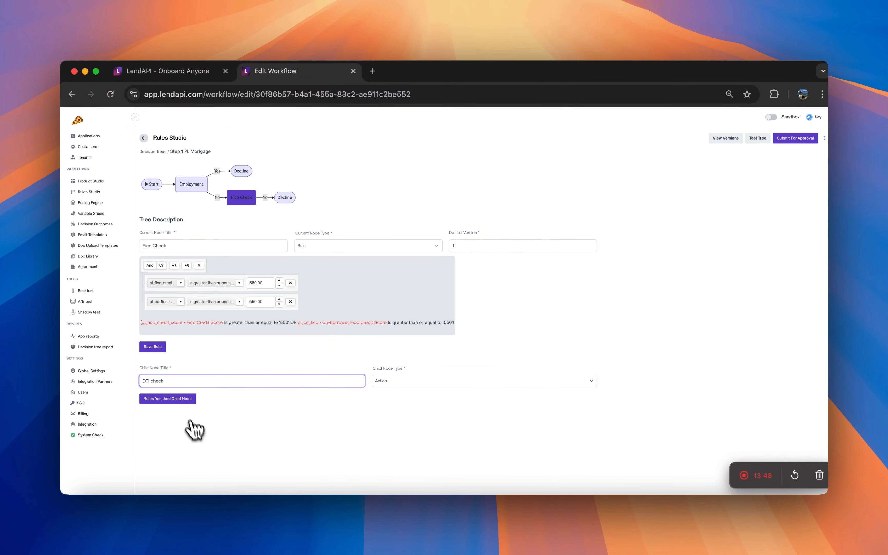
left_click(185, 399)
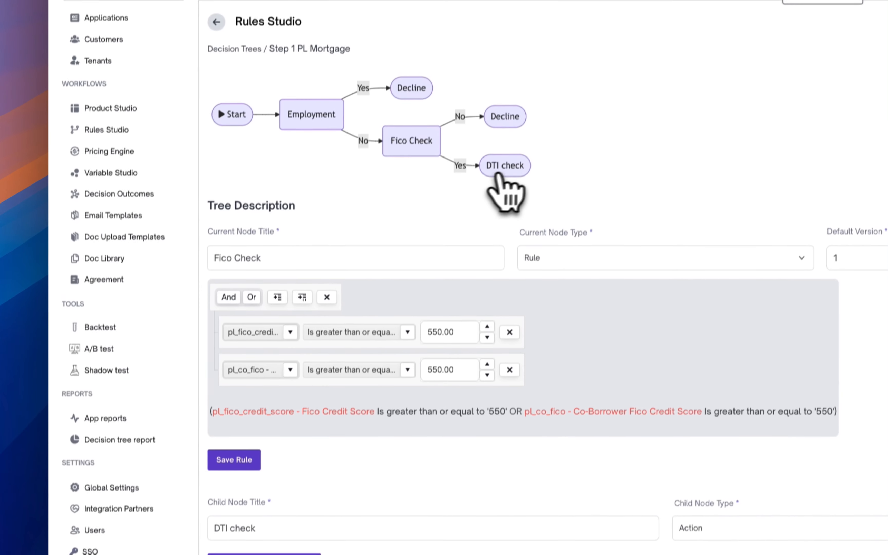
Open the DTI check node and change its node type to Rule.
left_click(517, 62)
left_click(591, 273)
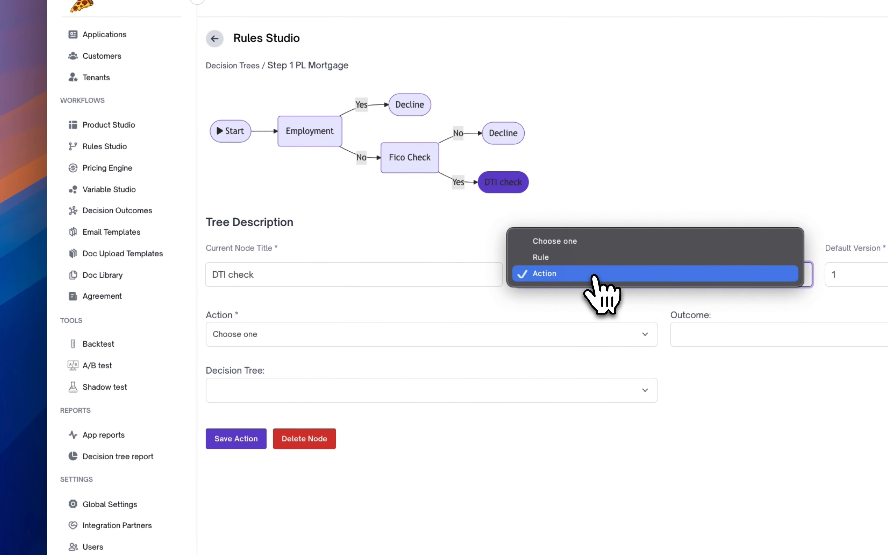
left_click(595, 256)
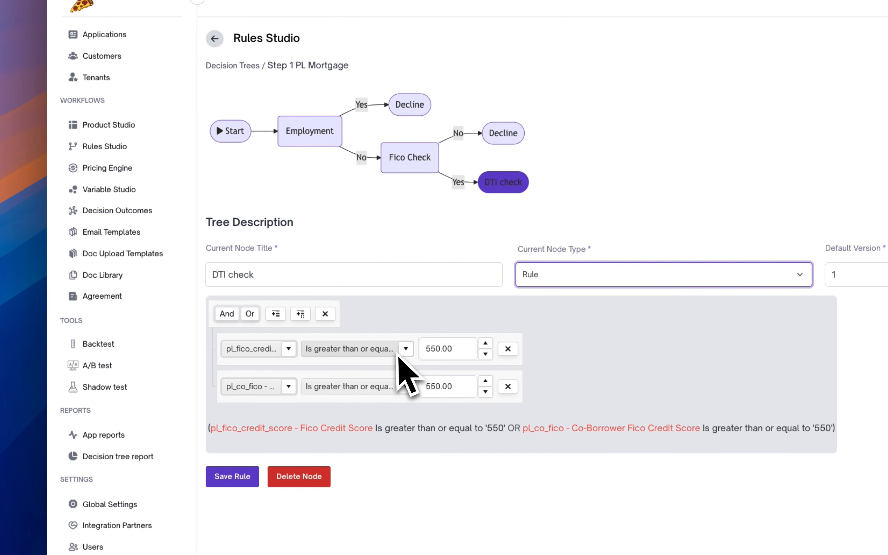
Delete the first condition and switch the remaining condition's variable to pl_d_to_i - Debt to Income.
left_click(508, 348)
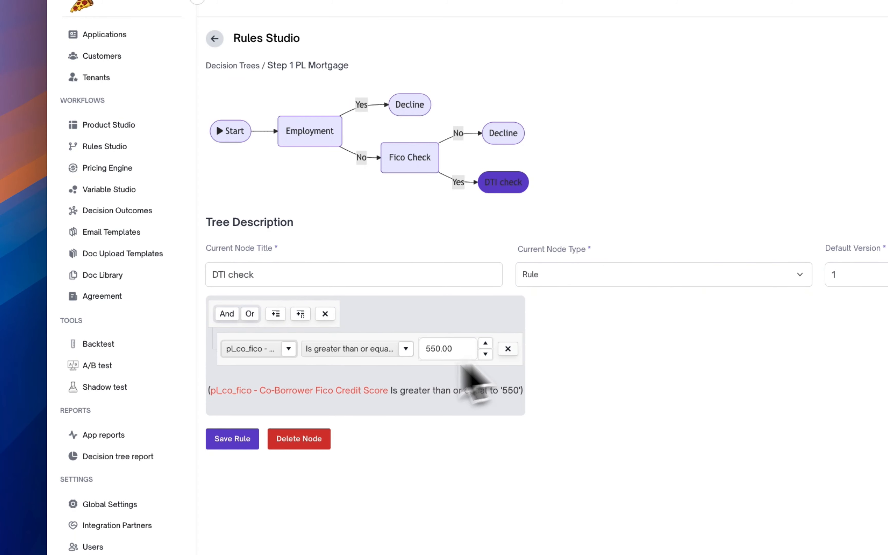
left_click(290, 348)
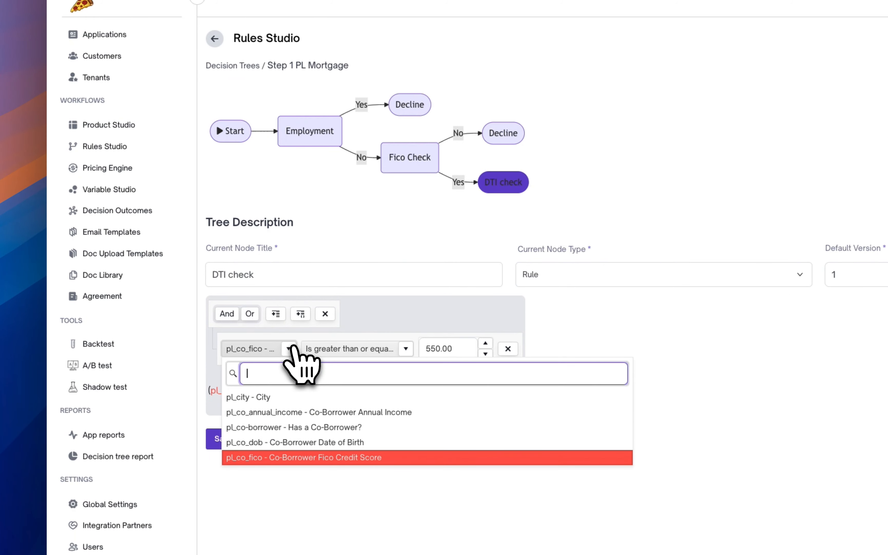
type("dt")
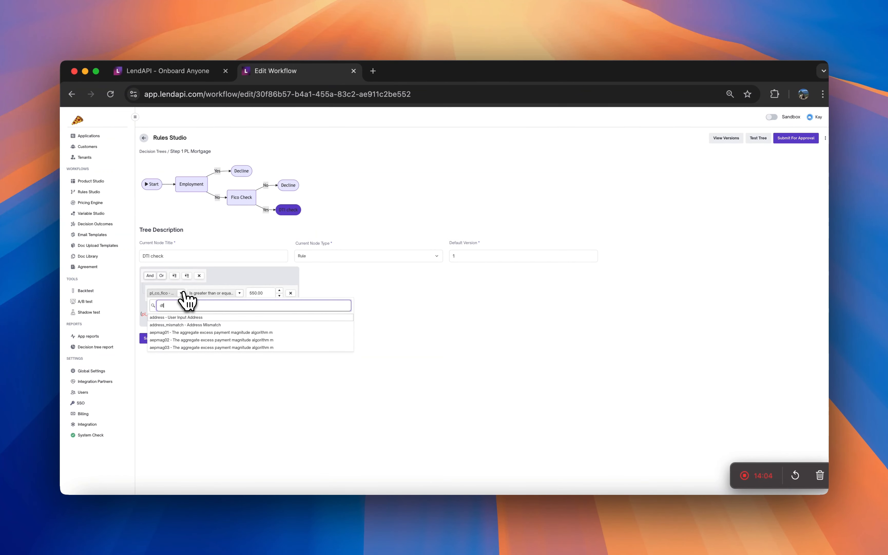
type("i")
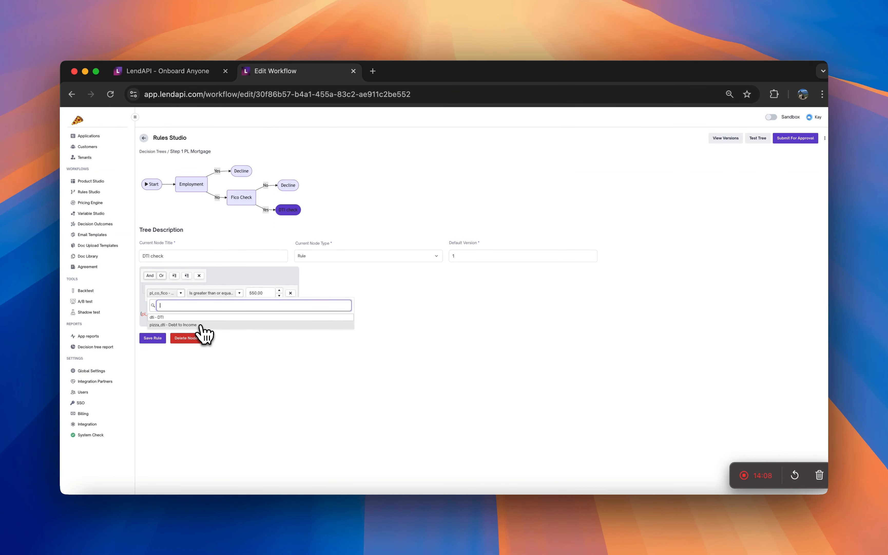
type("pl_d")
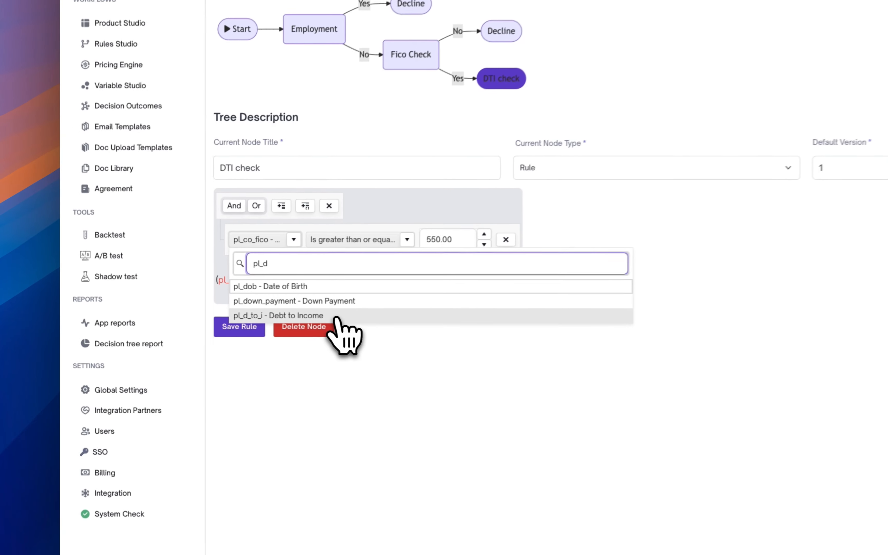
left_click(203, 332)
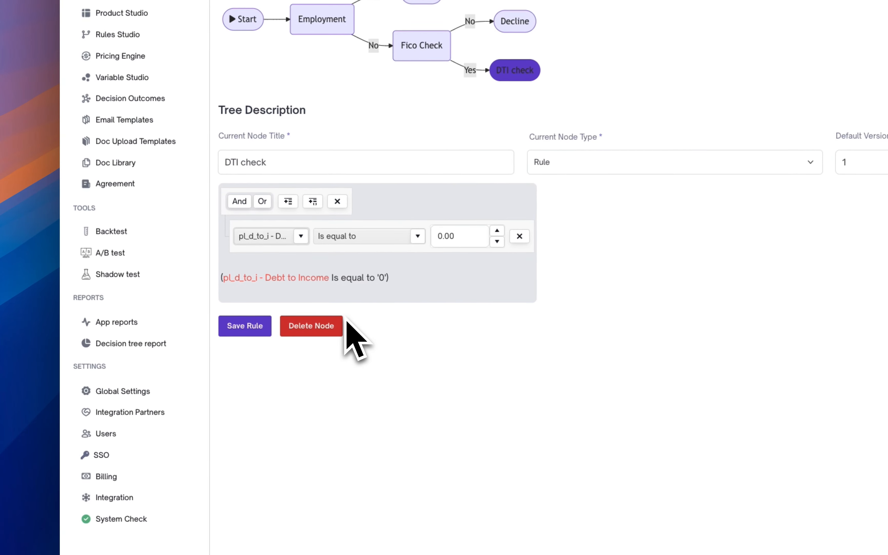
Set the DTI condition to is less than or equal to 65 and save the rule.
left_click(381, 239)
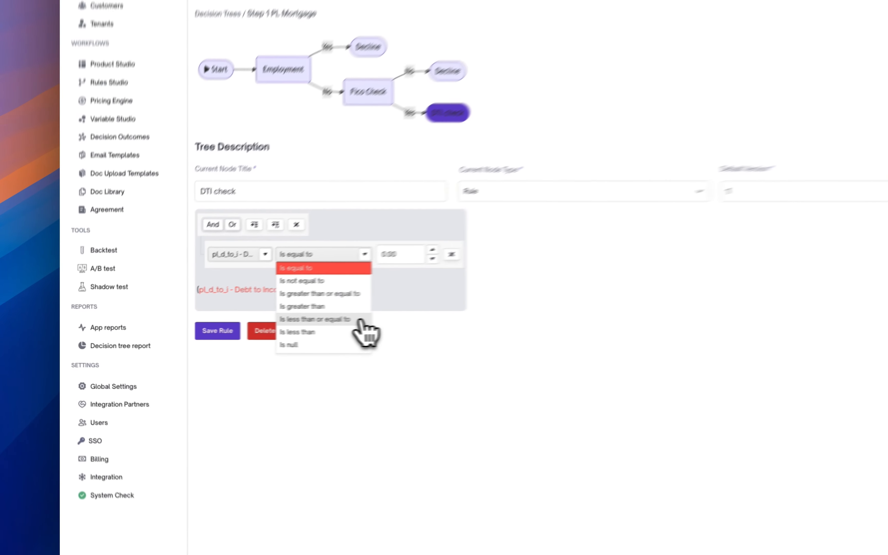
left_click(360, 320)
left_click(400, 254)
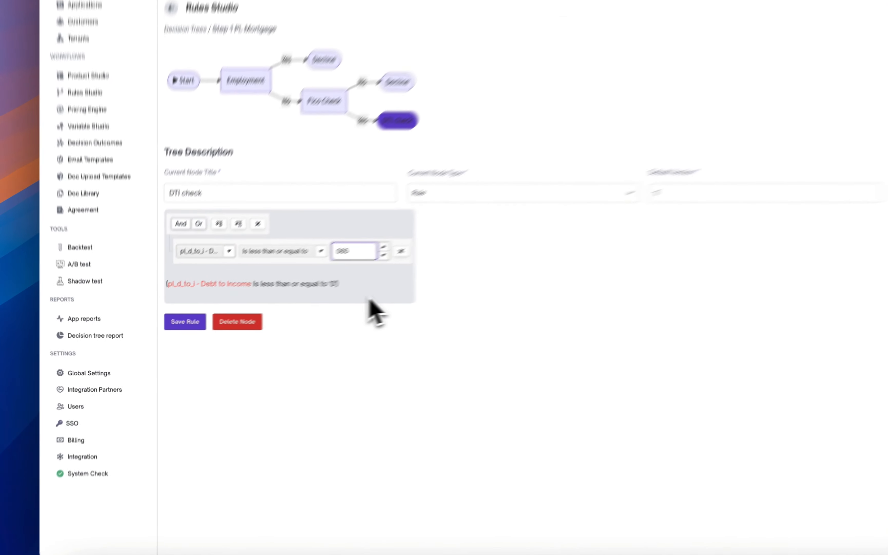
left_click(273, 323)
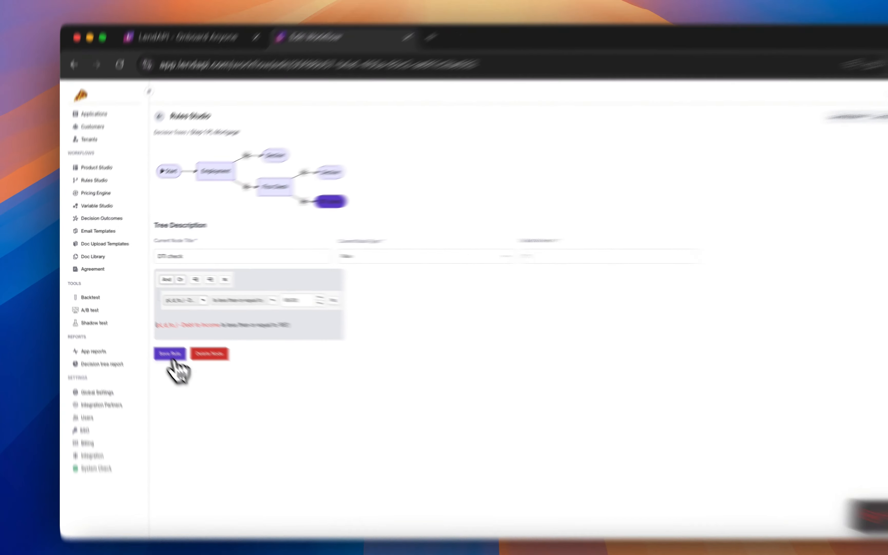
left_click(171, 356)
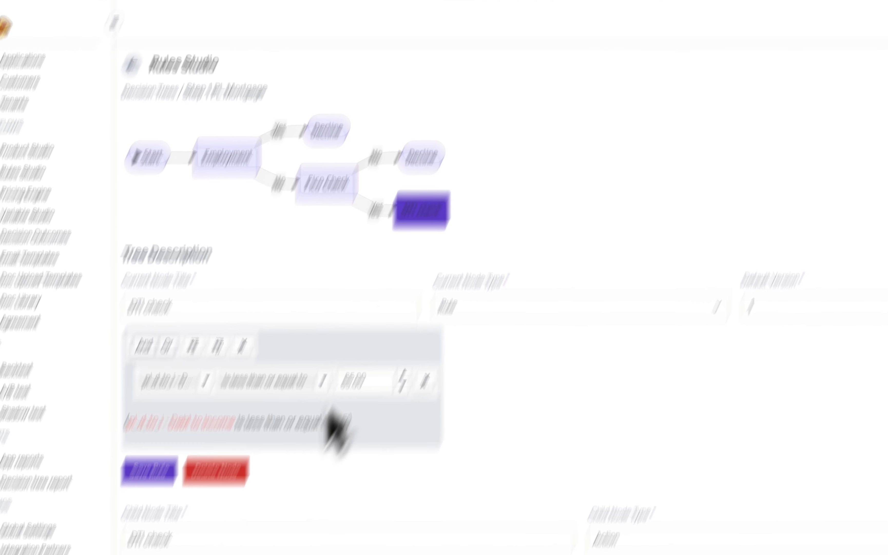
Add a No child node titled decline with node type Action under DTI check.
left_click_drag(329, 349, 215, 328)
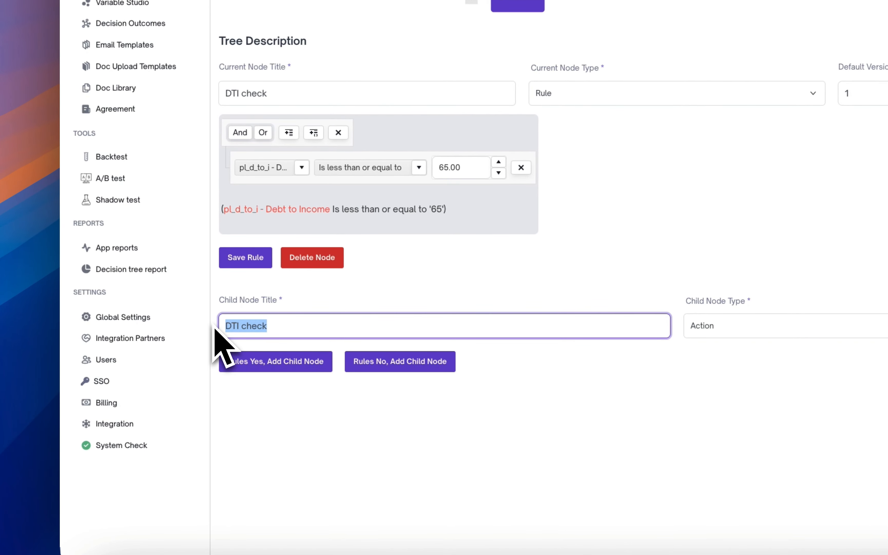
key("BackSpace")
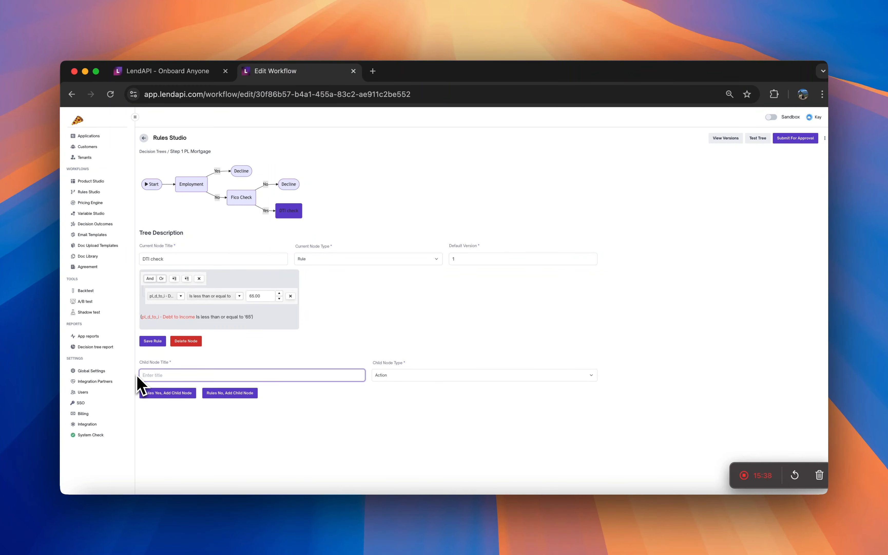
type("decline")
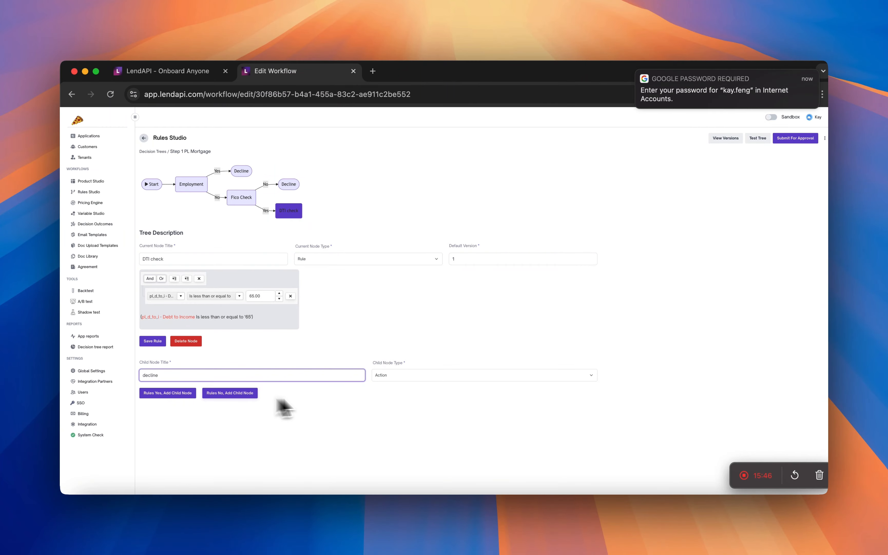
left_click(384, 374)
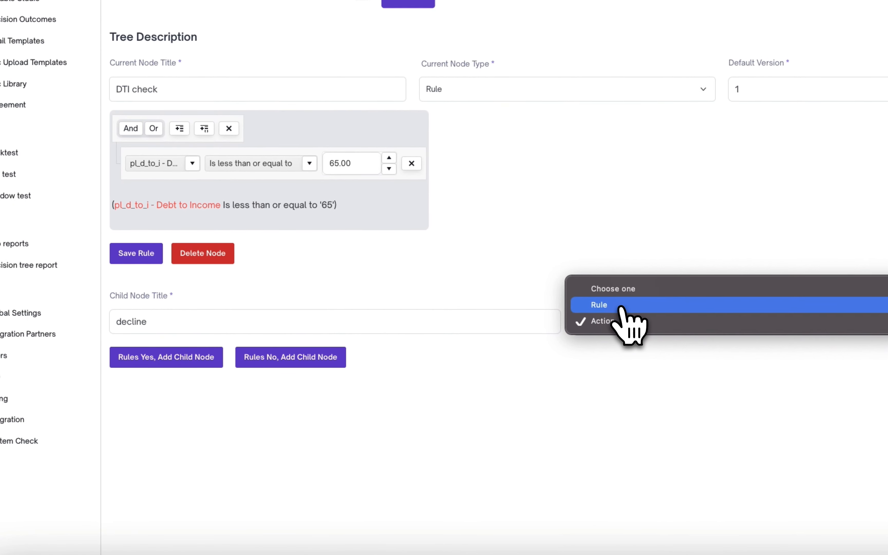
left_click(619, 322)
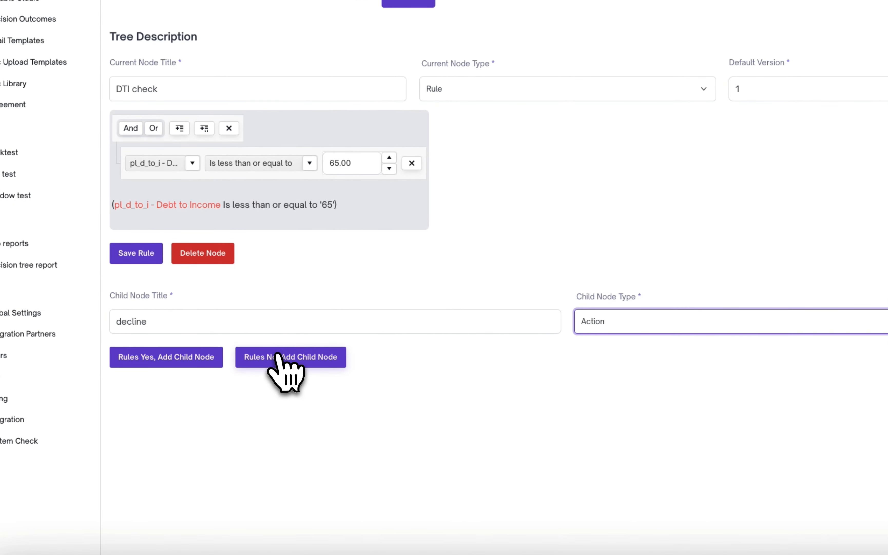
left_click(284, 359)
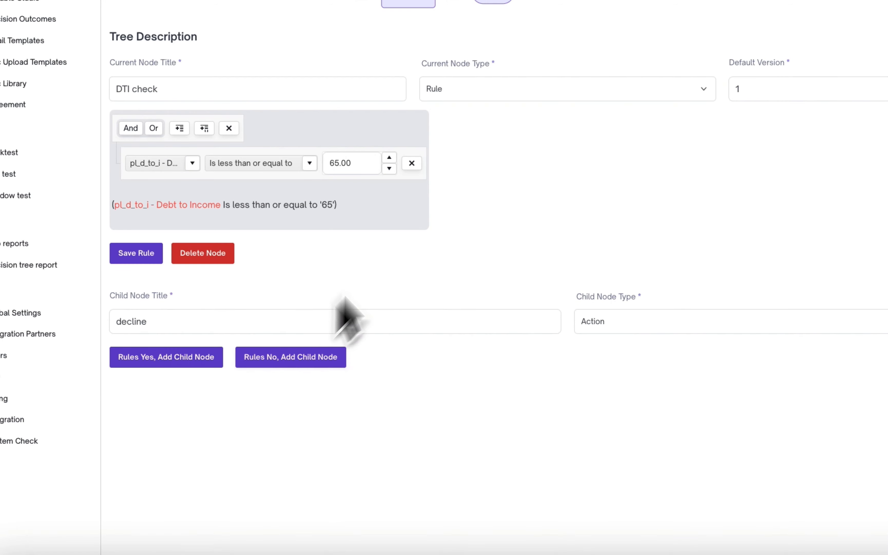
Add a Yes child node titled approved under DTI check.
left_click(324, 320)
left_click_drag(341, 324, 115, 321)
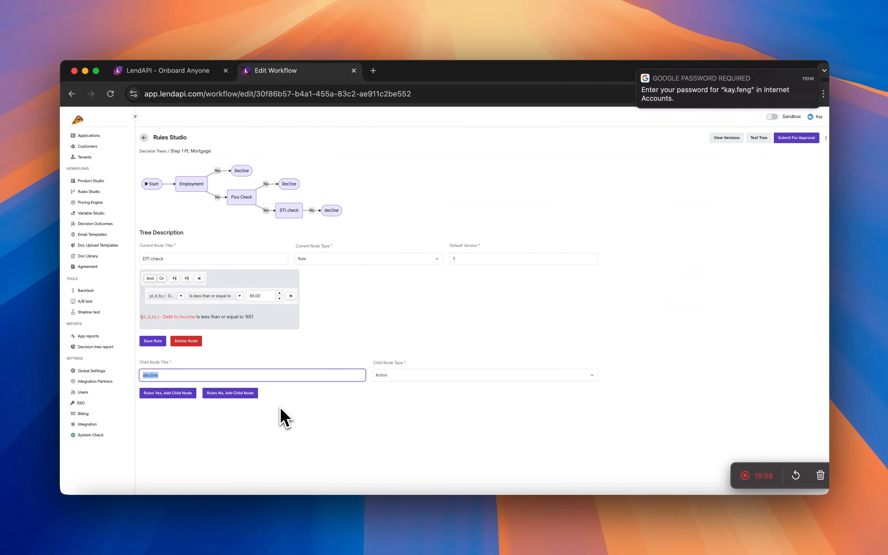
type("approved")
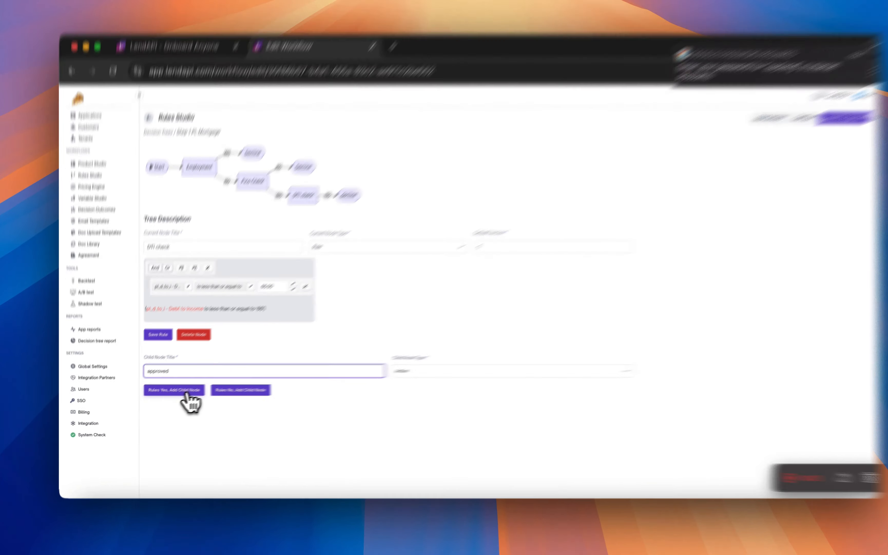
left_click(178, 394)
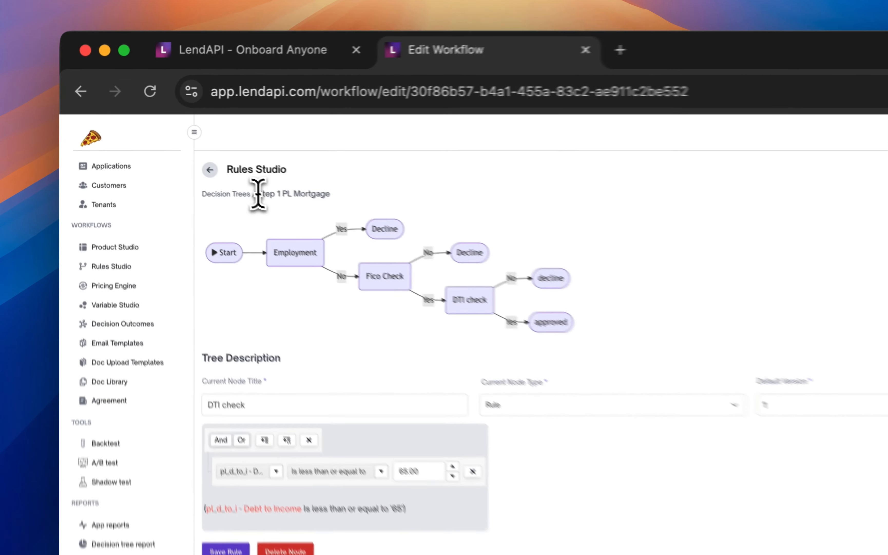
Open the approved node to configure its action settings.
left_click_drag(170, 151, 230, 151)
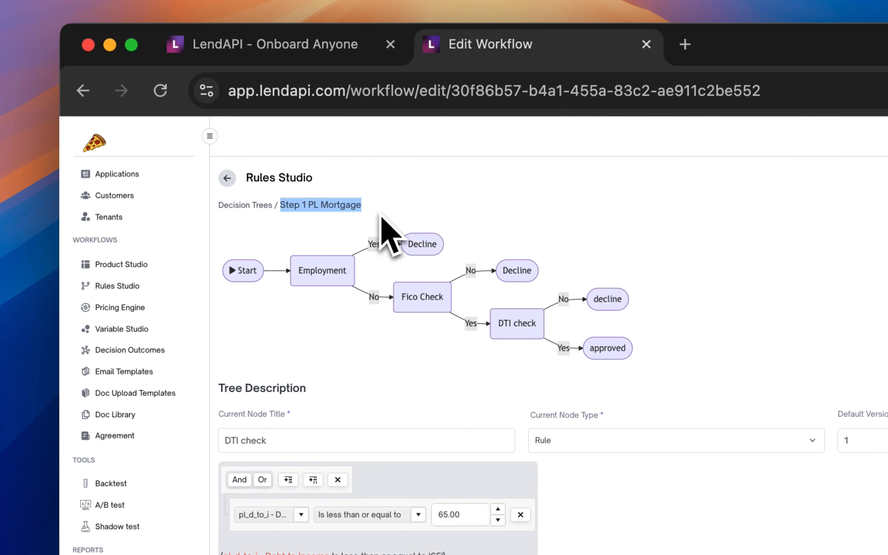
left_click(606, 349)
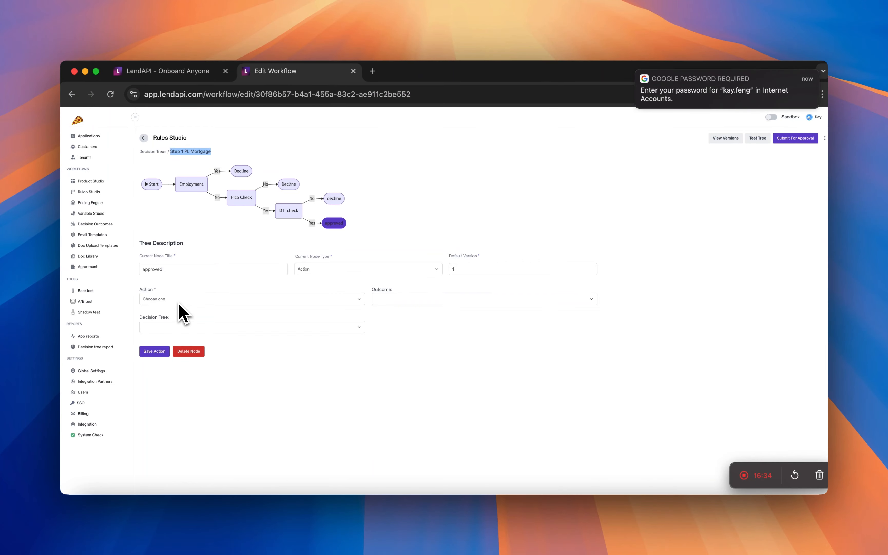
left_click(178, 327)
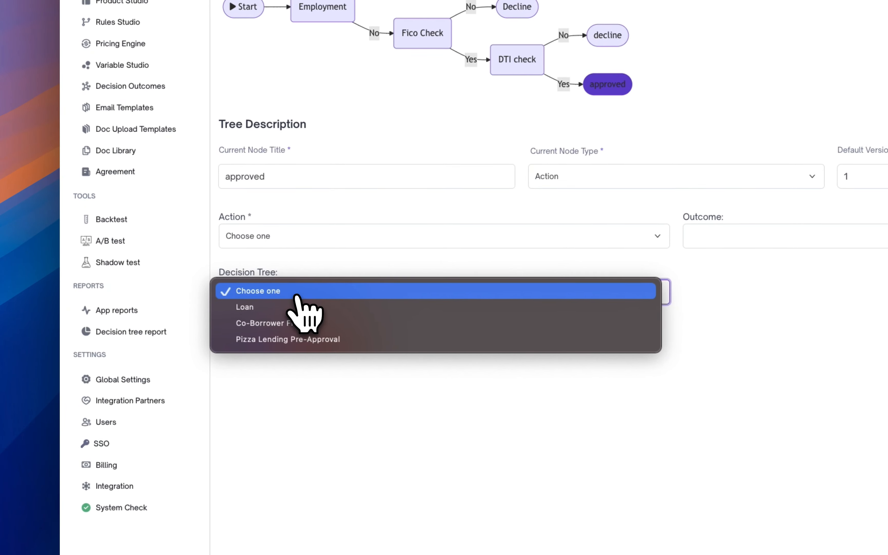
left_click(535, 241)
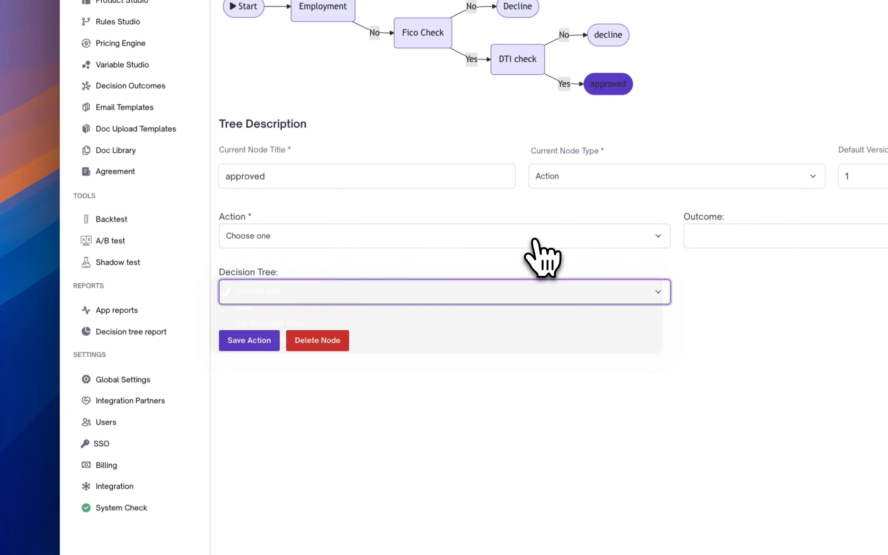